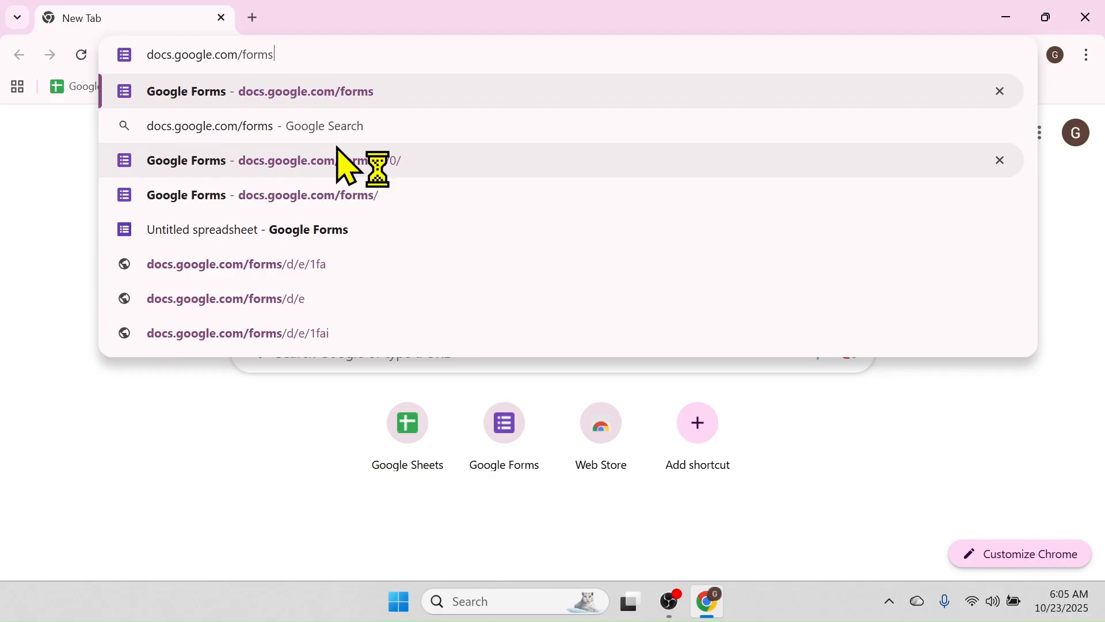
# - Open the Google Forms home page at docs.google.com/forms and close the browser window
pyautogui.press('Return')
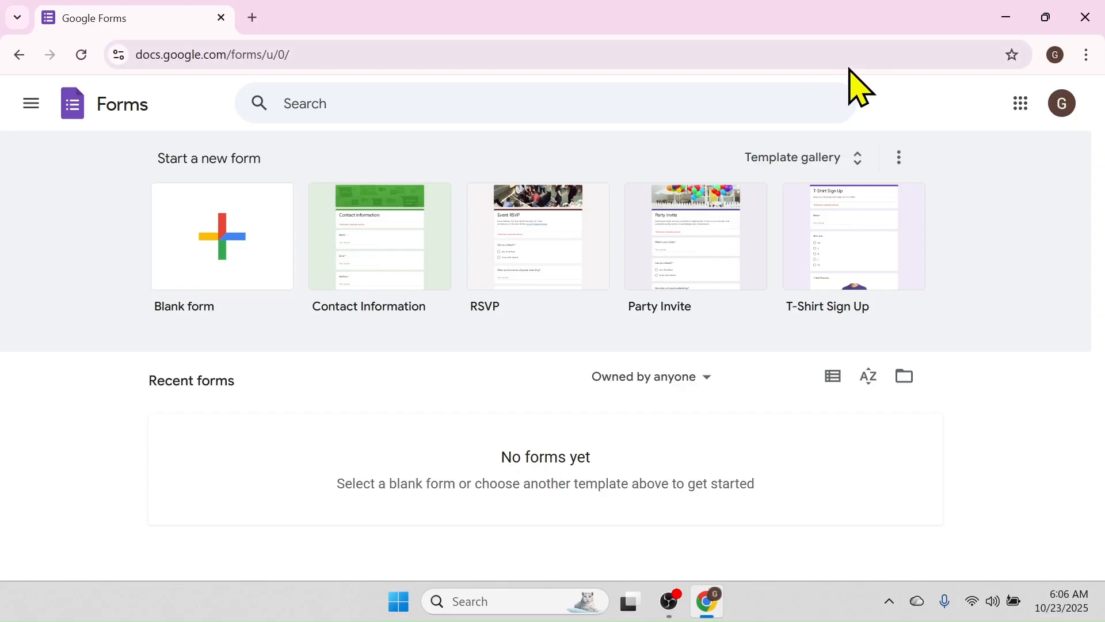
pyautogui.click(1083, 18)
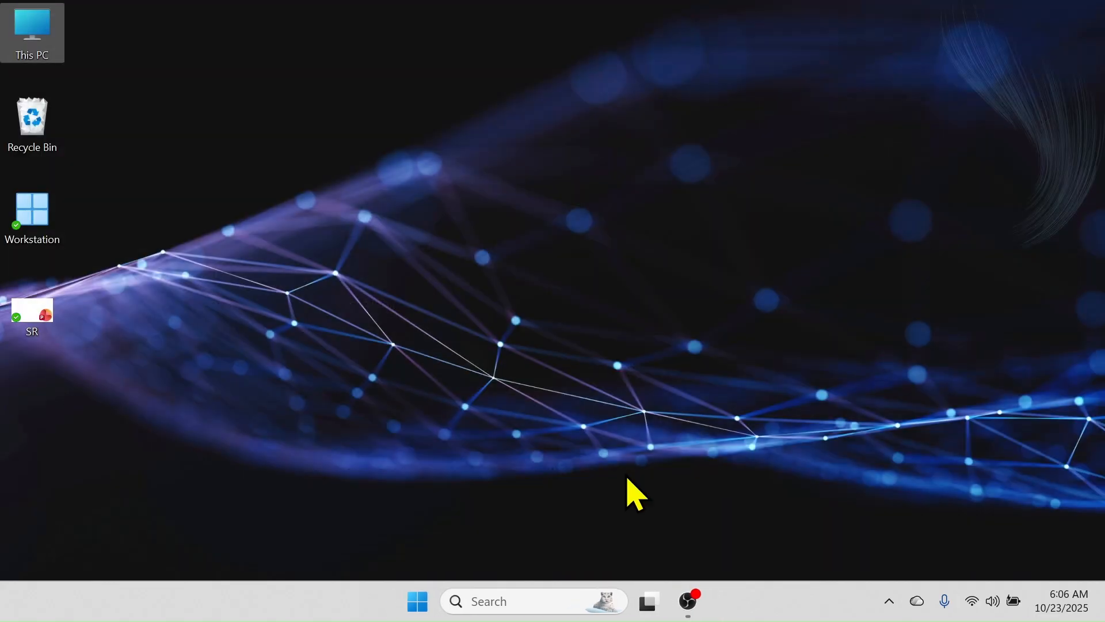
# - Switch to Google Sheets, create a blank spreadsheet and create a new form from it
pyautogui.click(430, 598)
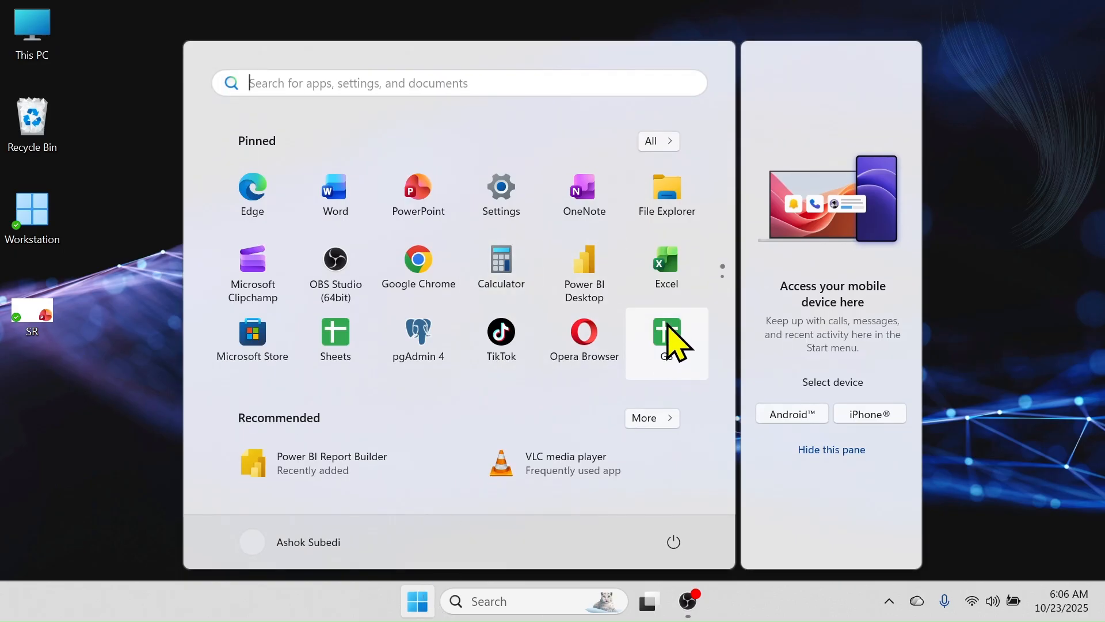
pyautogui.click(670, 341)
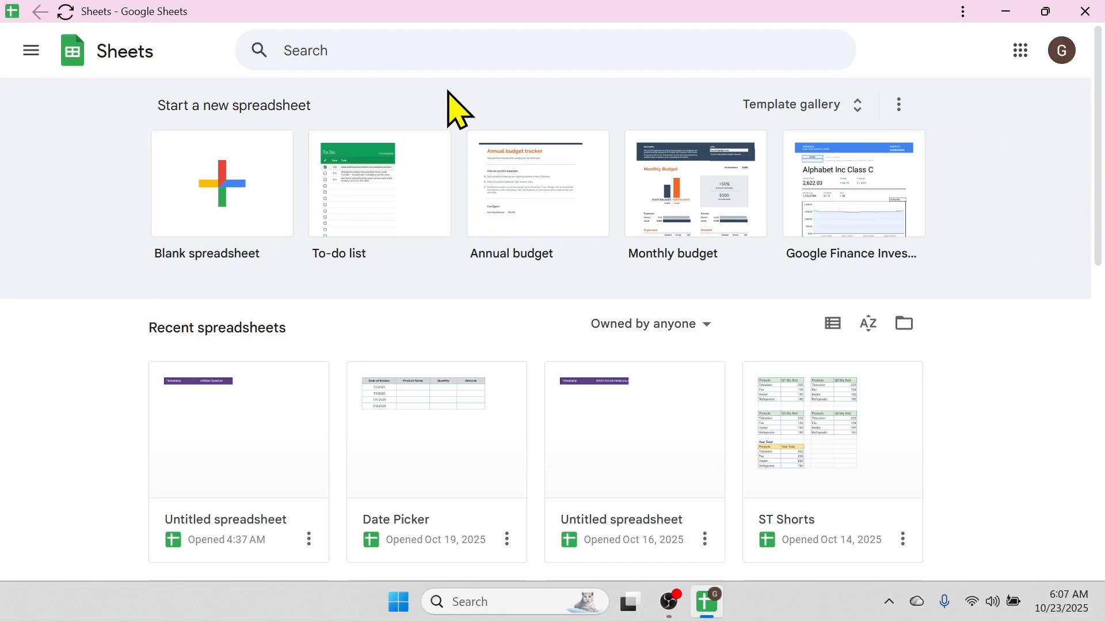
pyautogui.click(236, 211)
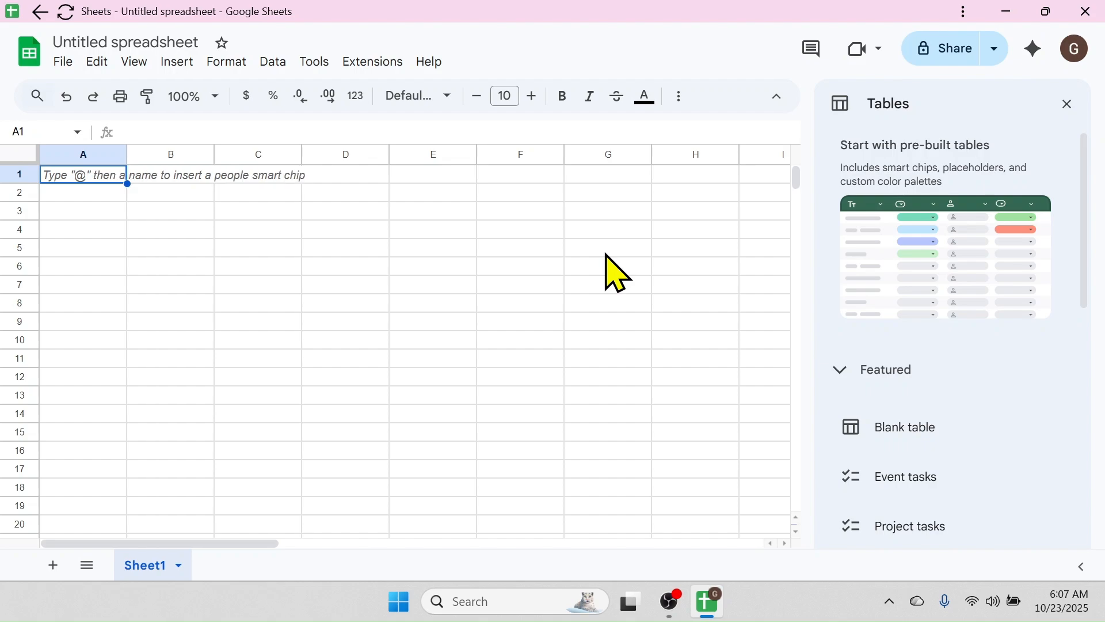
pyautogui.click(316, 62)
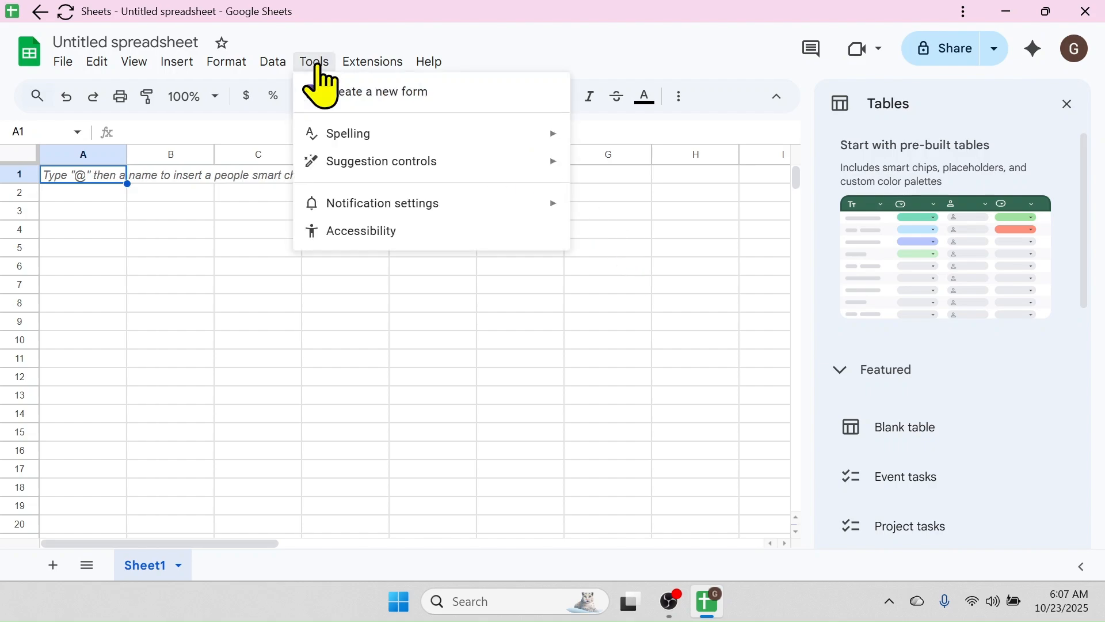
pyautogui.click(394, 94)
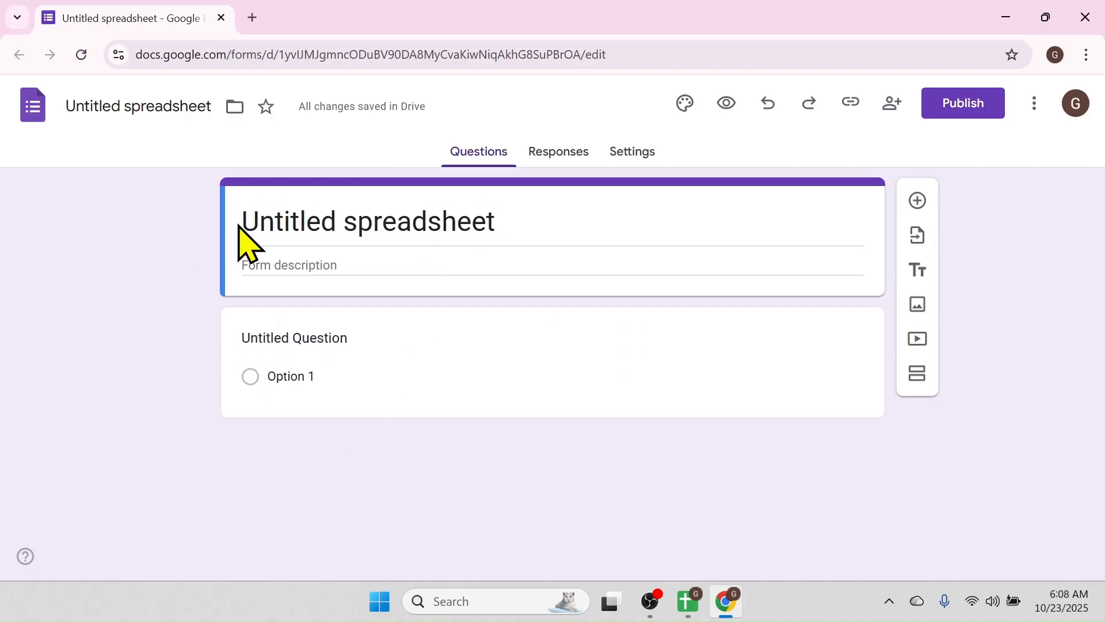
# - Set the form title to "Smartphone Usage Pattern Survey" and leave the description blank
pyautogui.moveTo(506, 228); pyautogui.dragTo(242, 229)
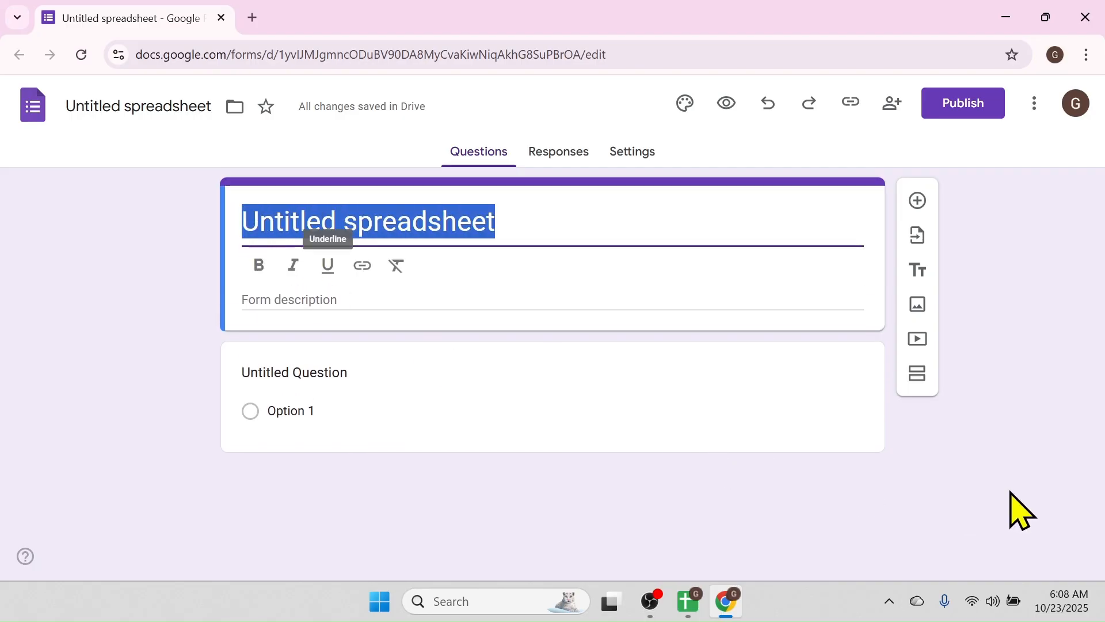
pyautogui.write('Smartphone Us')
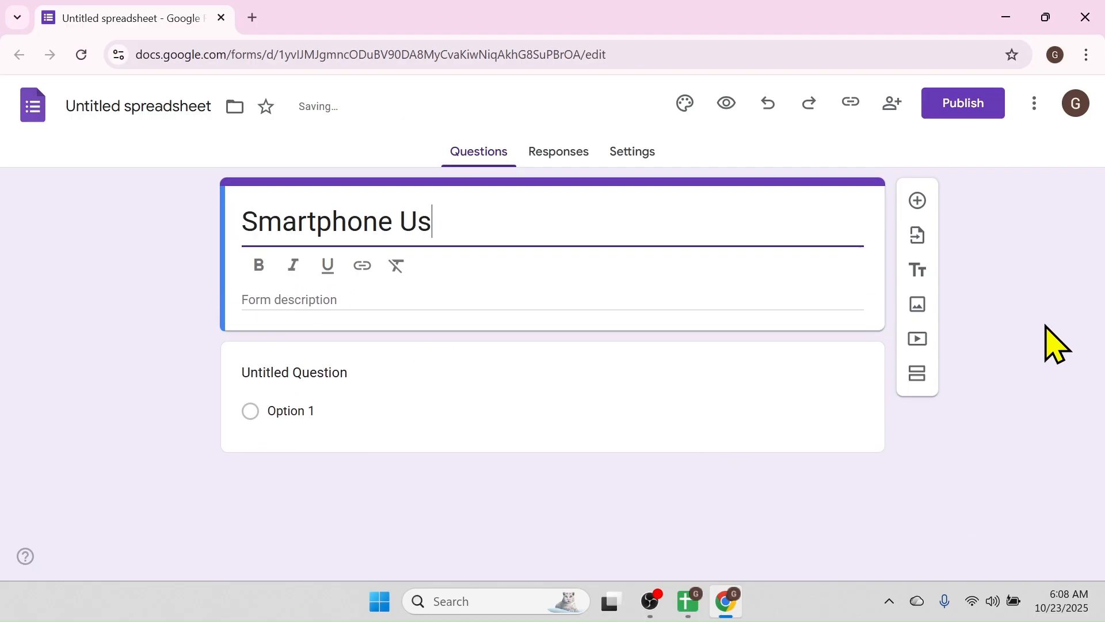
pyautogui.write('age Pattern Survey')
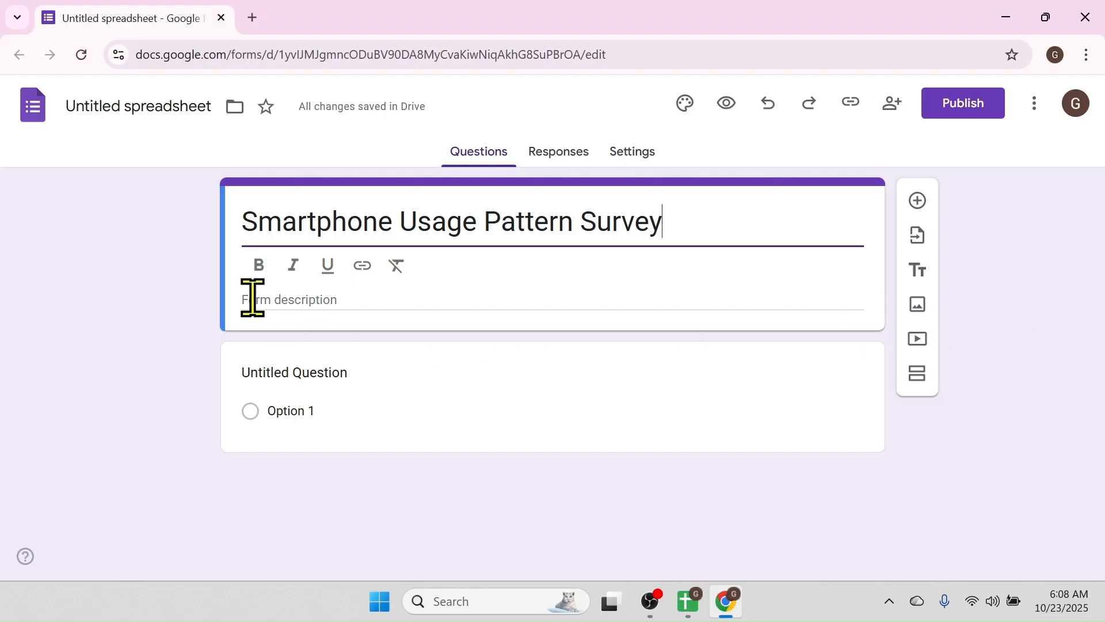
pyautogui.click(277, 298)
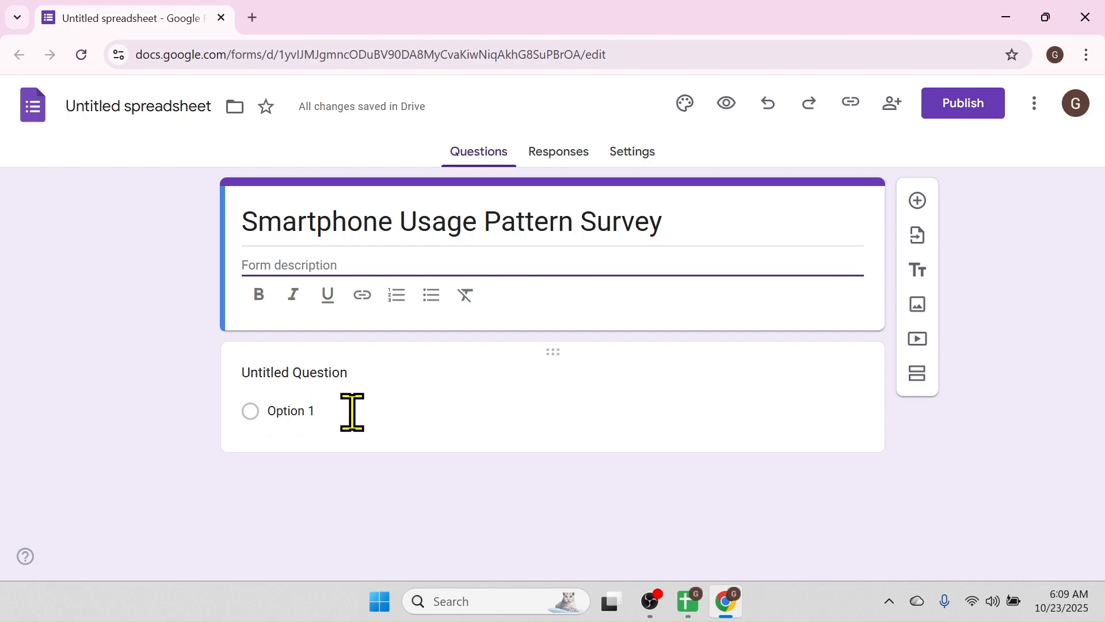
# - Set the first question to "What is your primary purpose of using a smartphone?" with the Multiple choice type
pyautogui.click(258, 373)
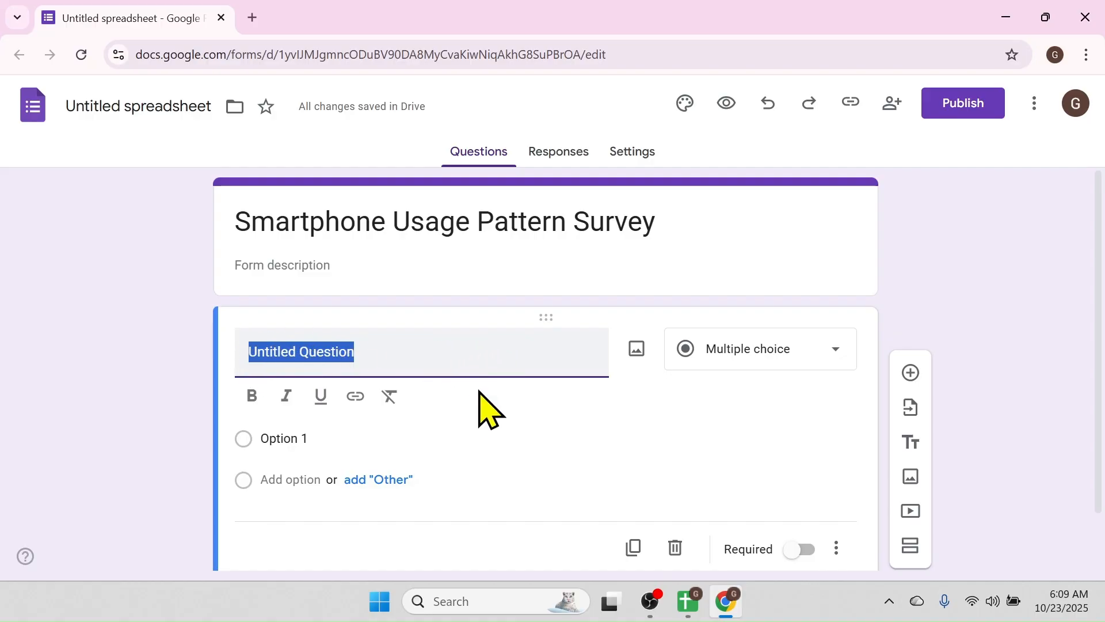
pyautogui.write('What is your primary purpos')
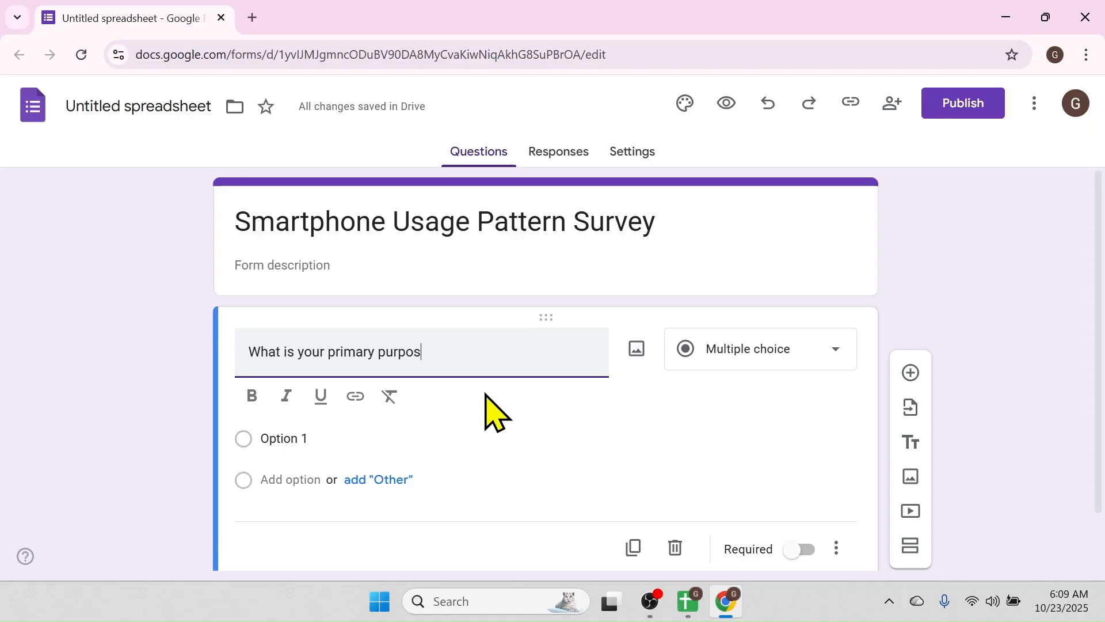
pyautogui.write('e of using a smartphone?')
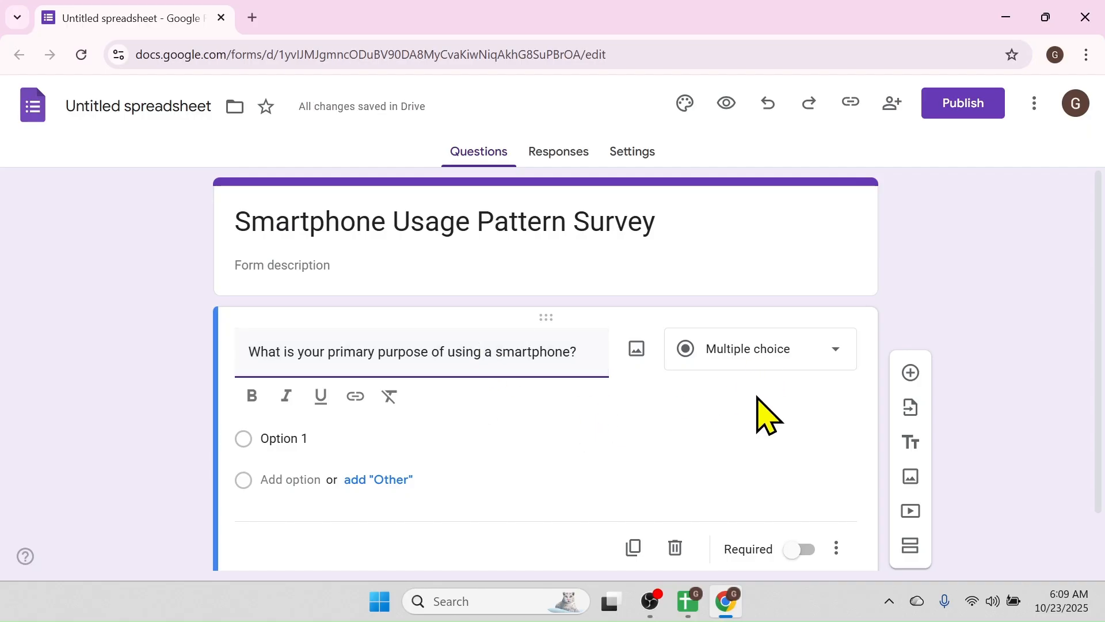
pyautogui.click(833, 352)
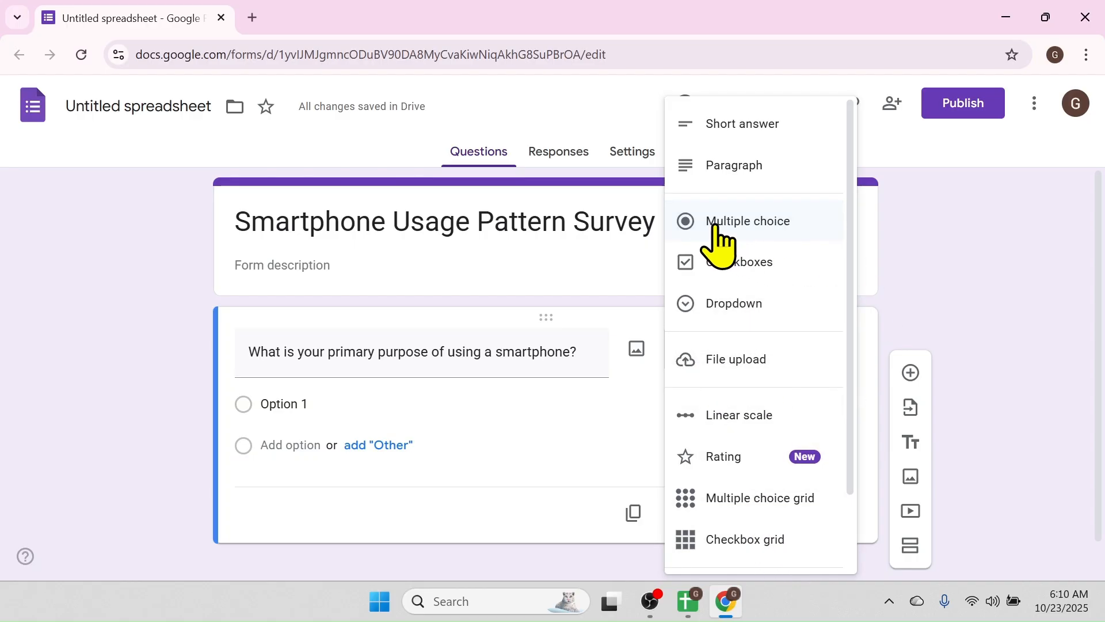
pyautogui.click(741, 229)
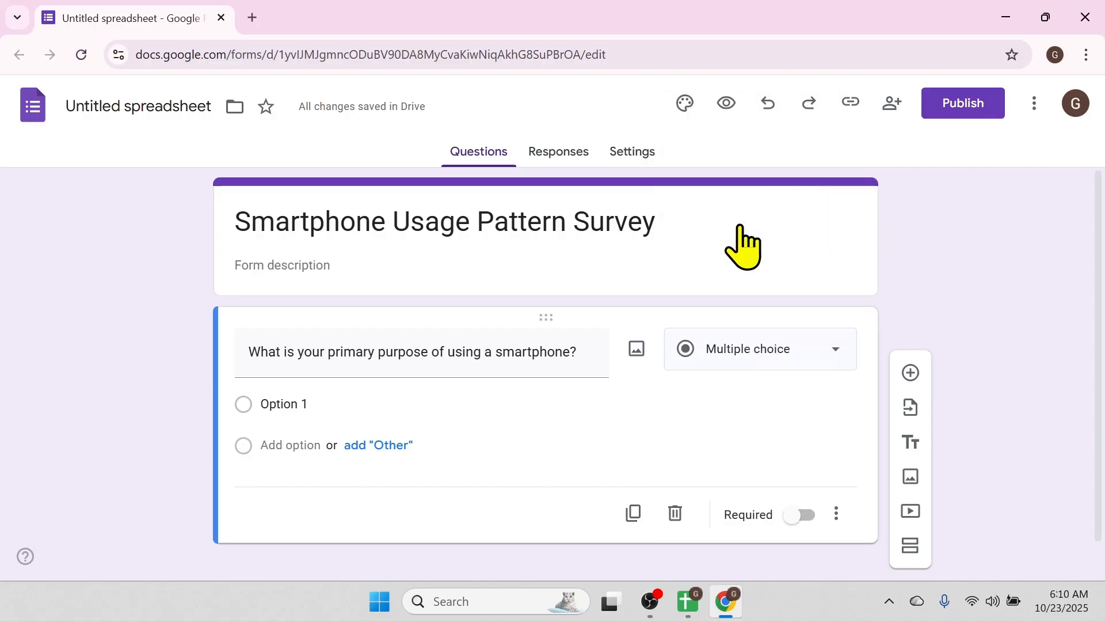
# - Give the smartphone purpose question the options Communication, Social Media and Work or study, and make it required
pyautogui.click(314, 403)
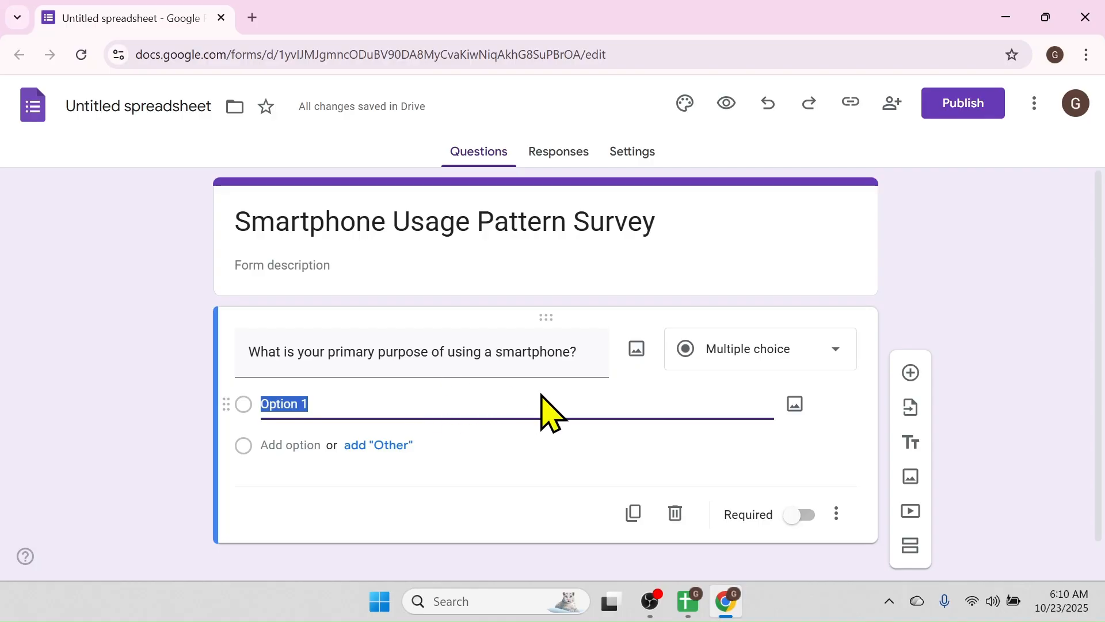
pyautogui.write('Communication')
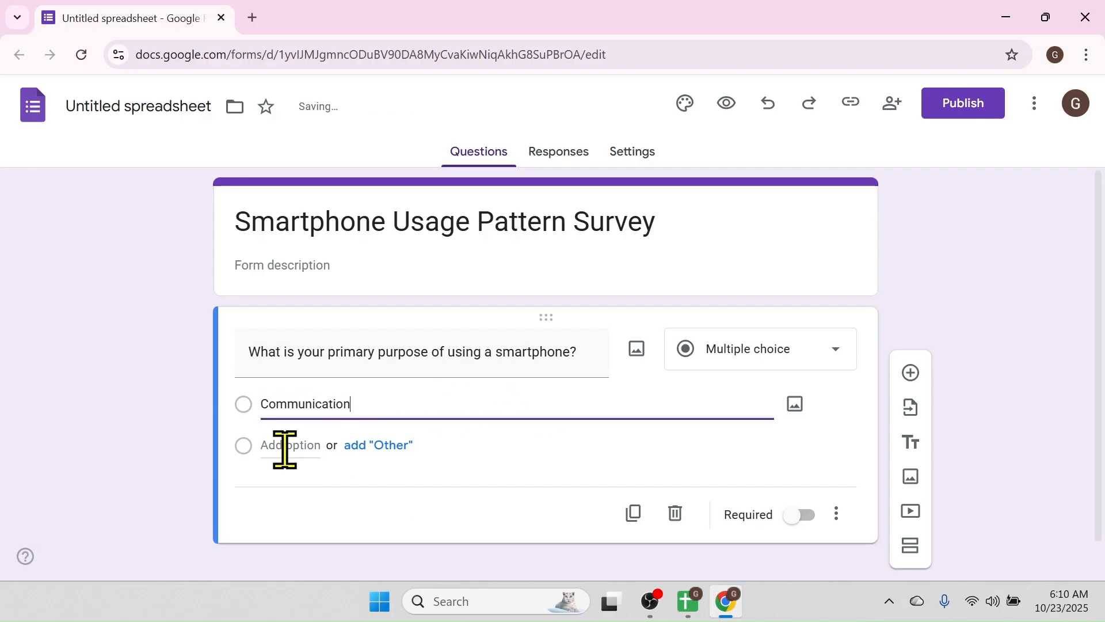
pyautogui.click(279, 444)
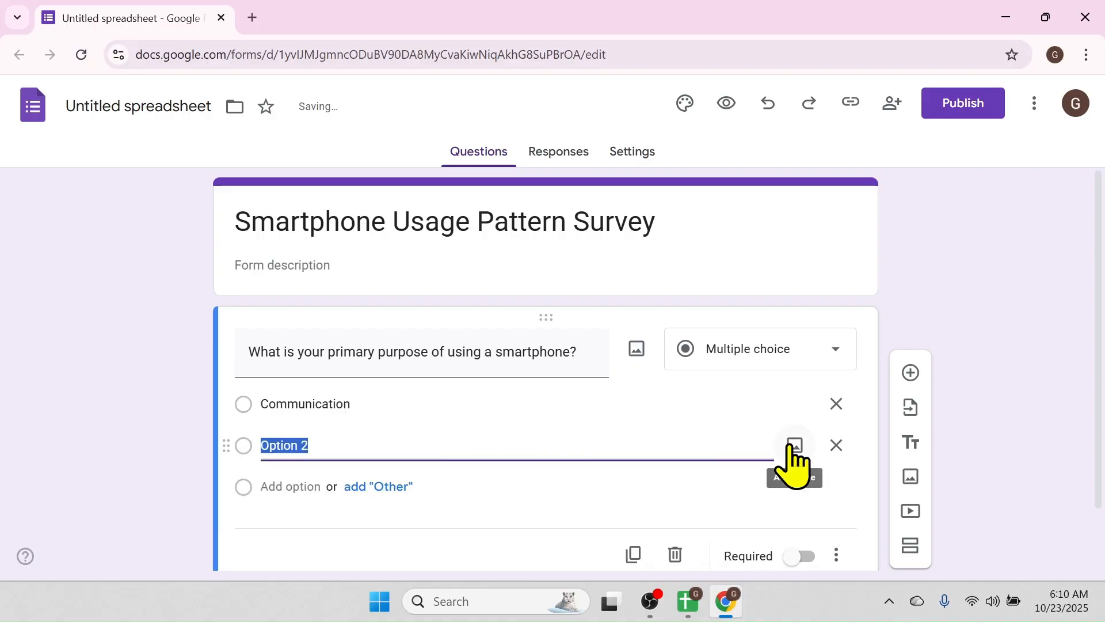
pyautogui.write('Social Med')
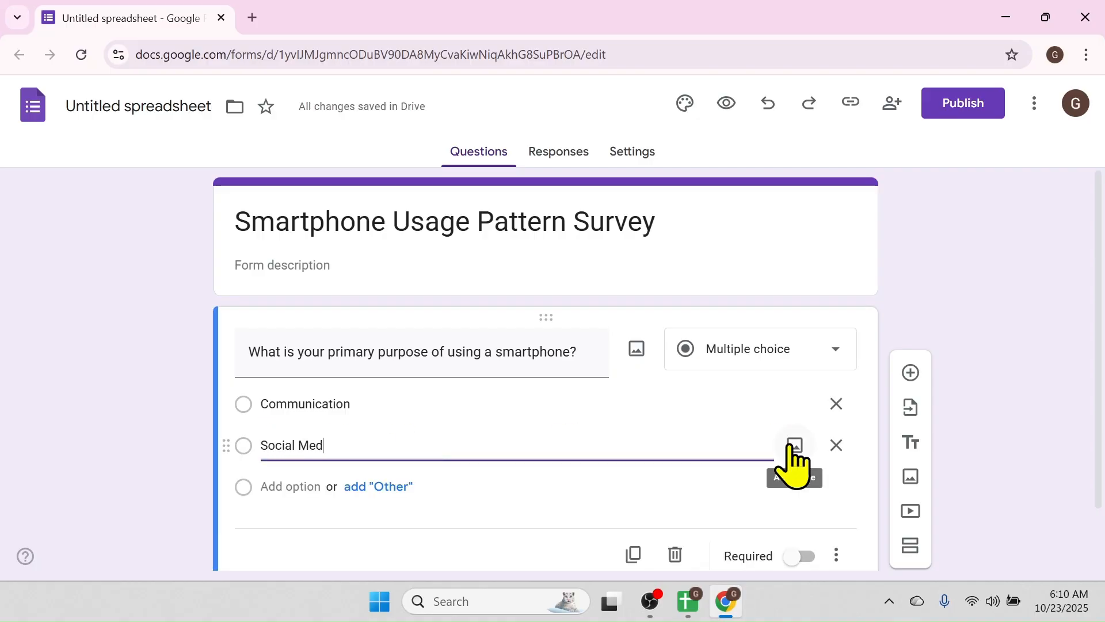
pyautogui.write('ia')
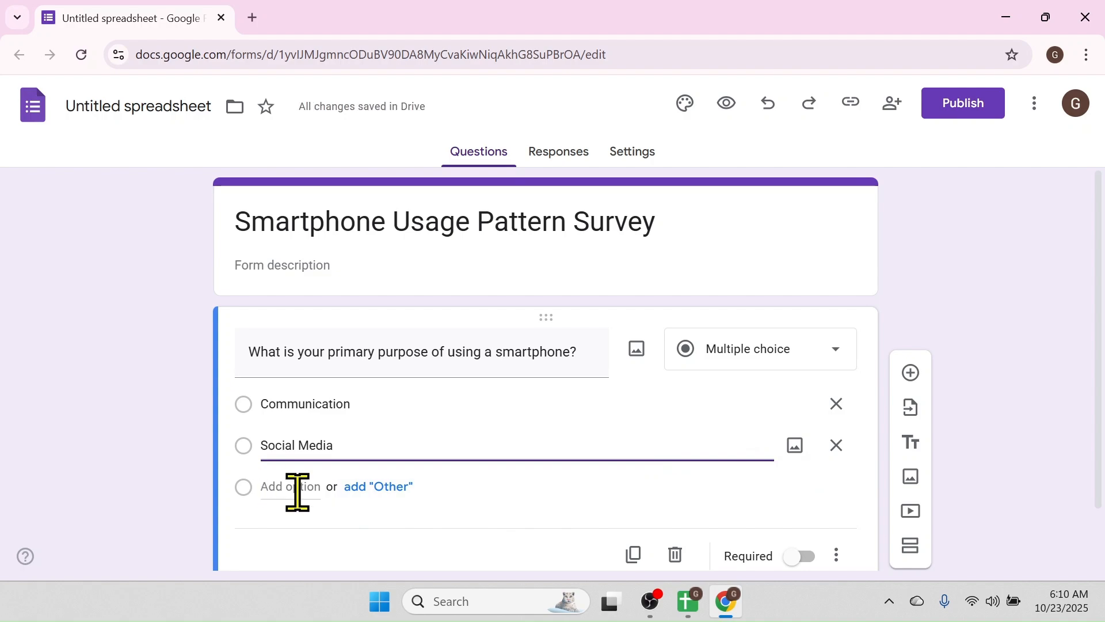
pyautogui.click(290, 487)
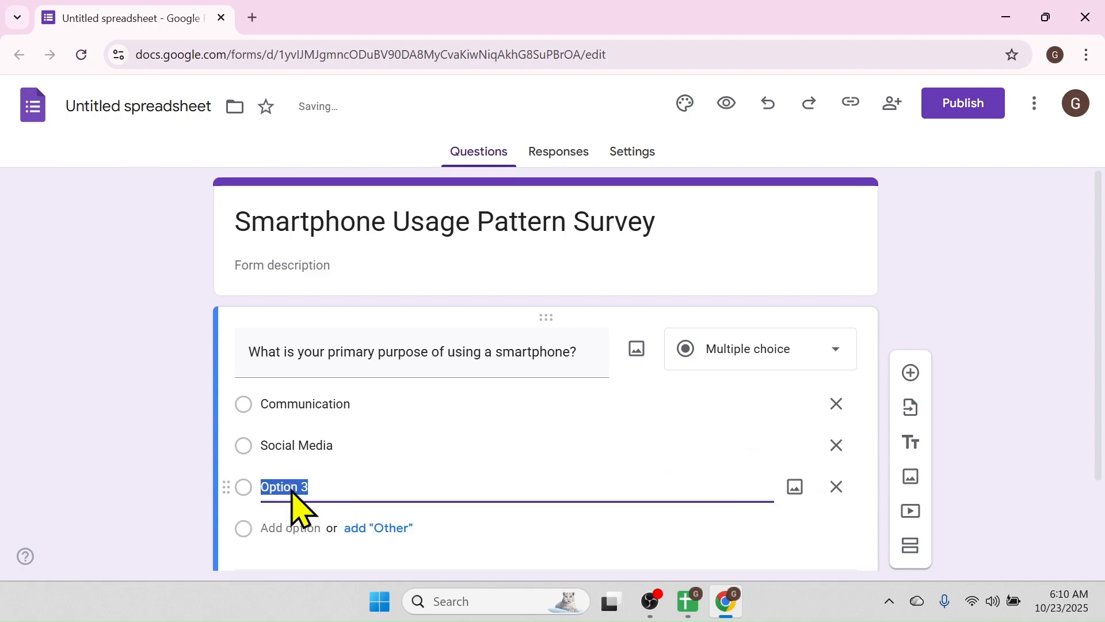
pyautogui.write('Wor')
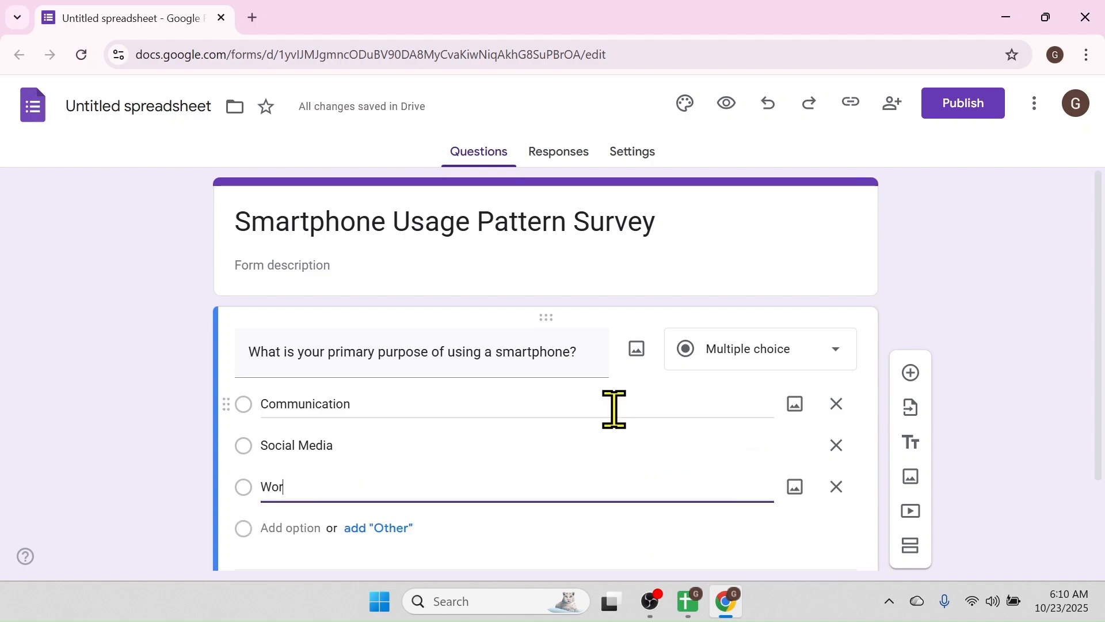
pyautogui.write('k or study')
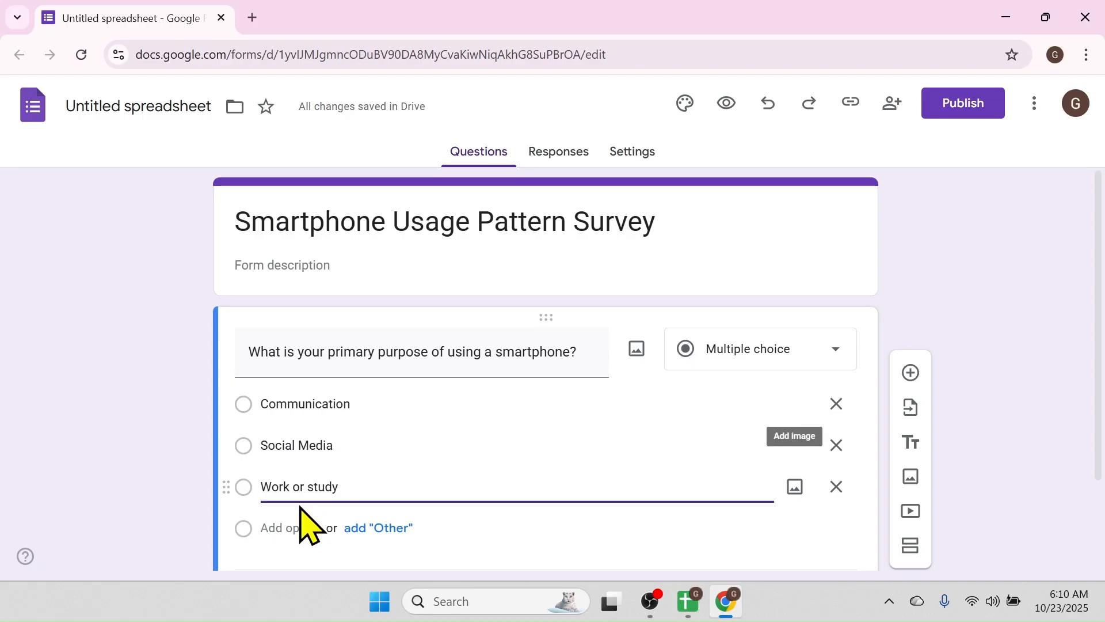
pyautogui.scroll(-2, 290, 512)
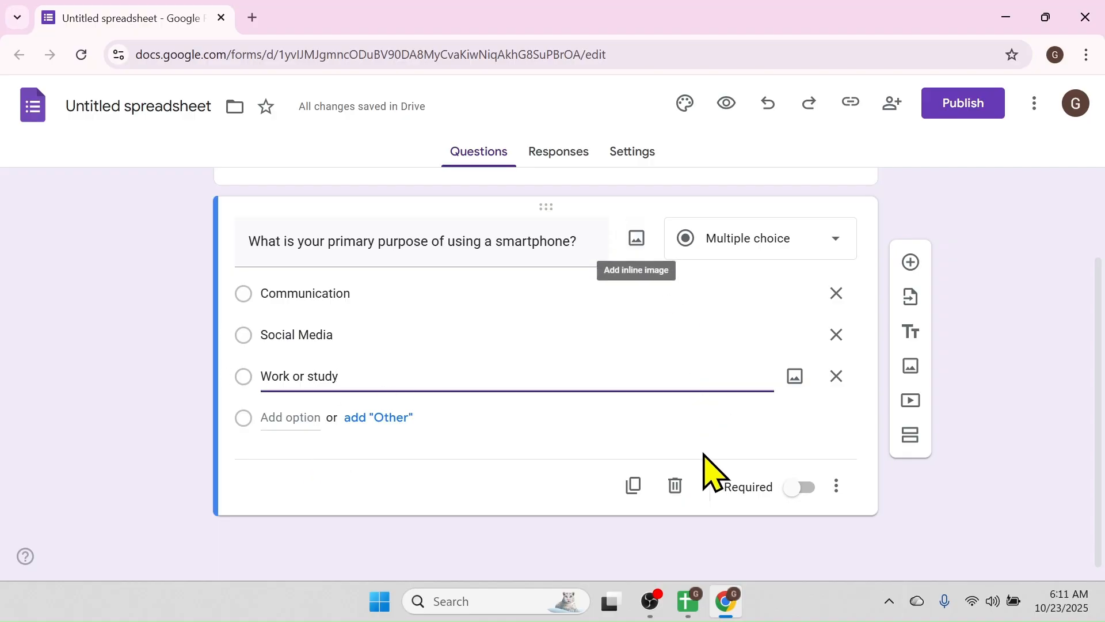
pyautogui.click(809, 490)
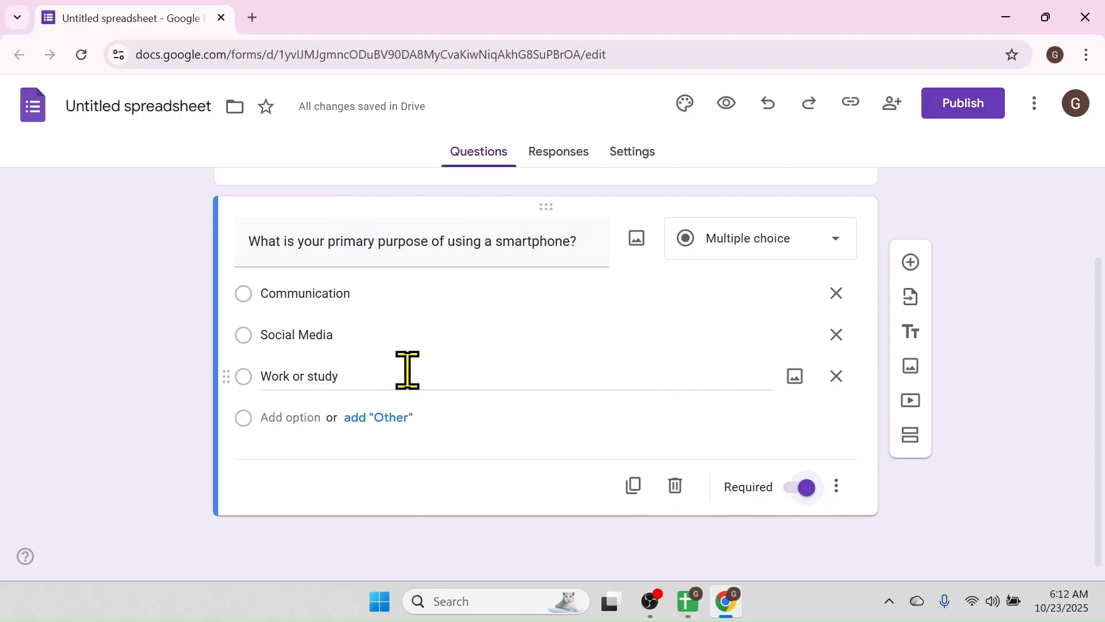
# - Add a Checkboxes question reading "On an Average, how many hours do you use smartphone per day?"
pyautogui.click(911, 263)
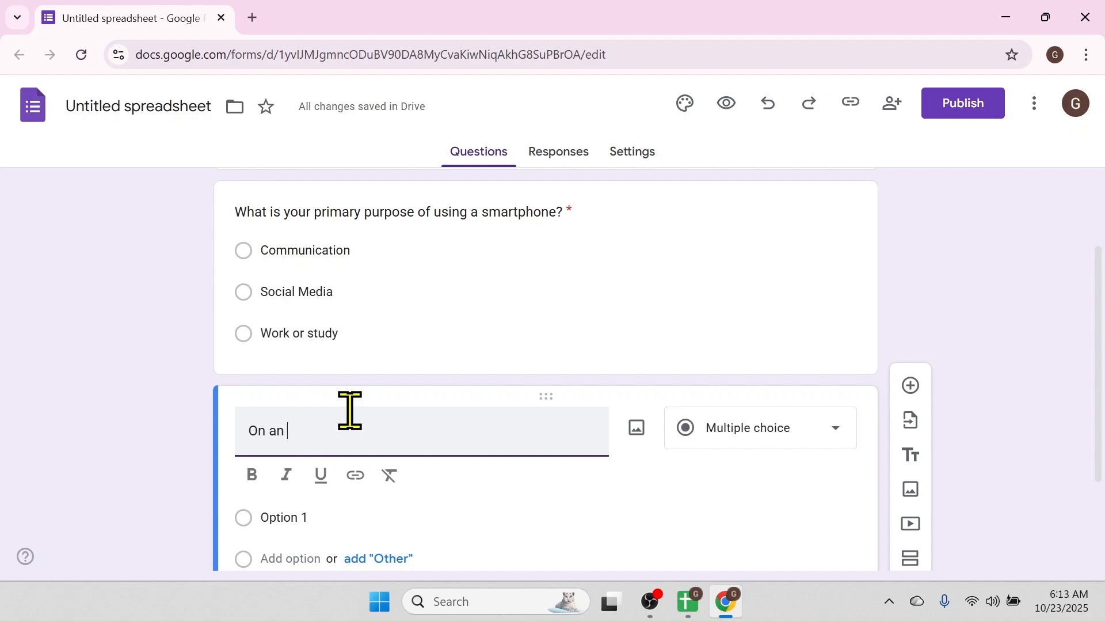
pyautogui.write('On an Average, how m')
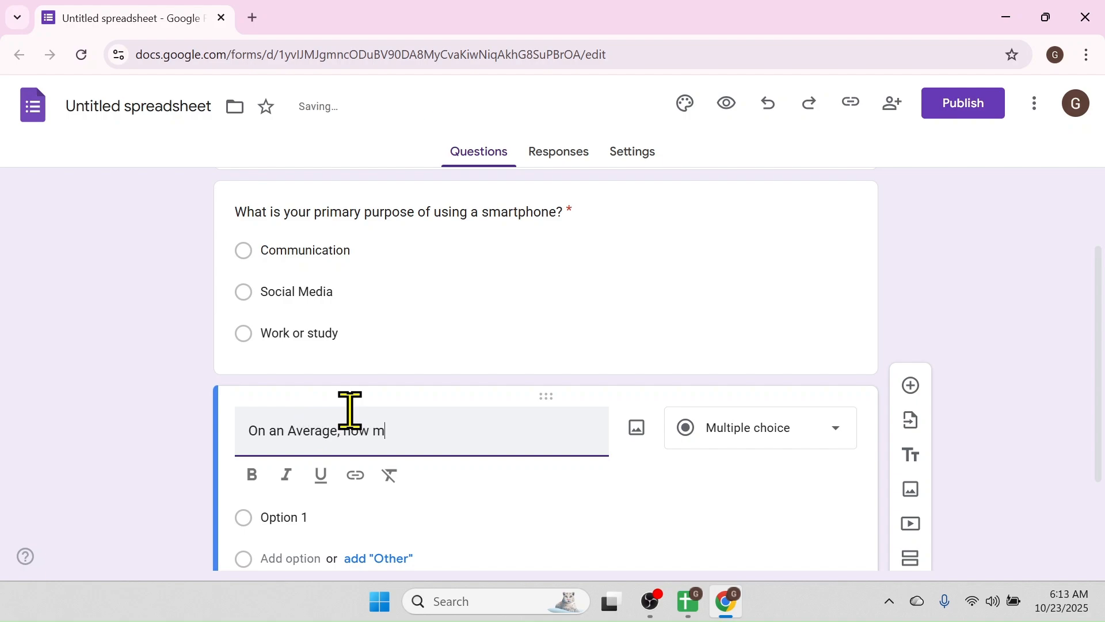
pyautogui.write('any hou')
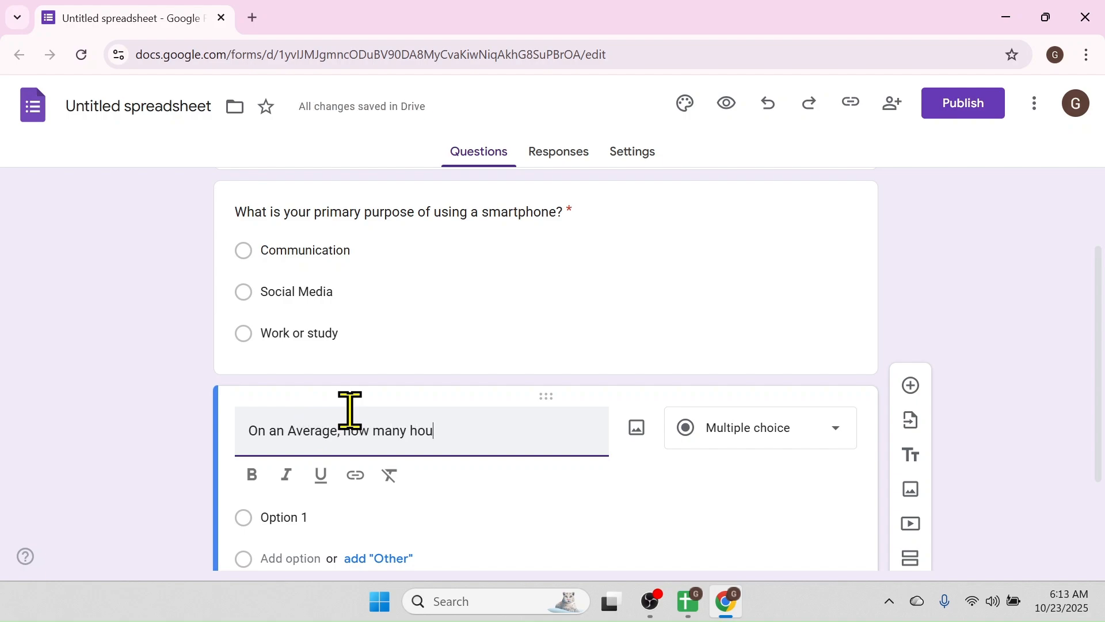
pyautogui.write('rs do you use smartpho')
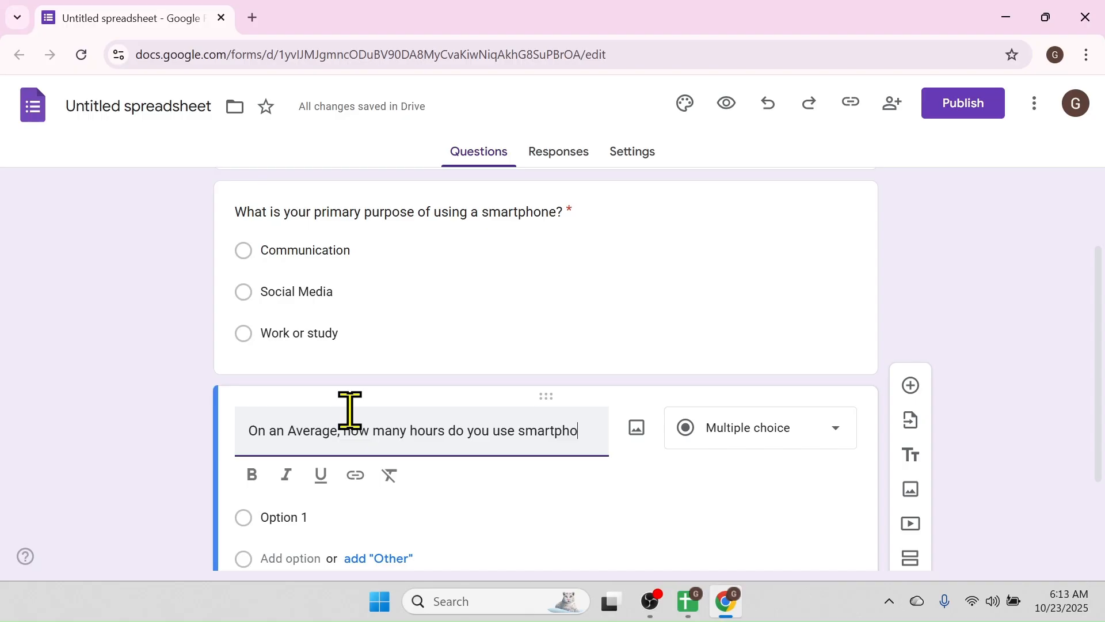
pyautogui.write('ne per day?')
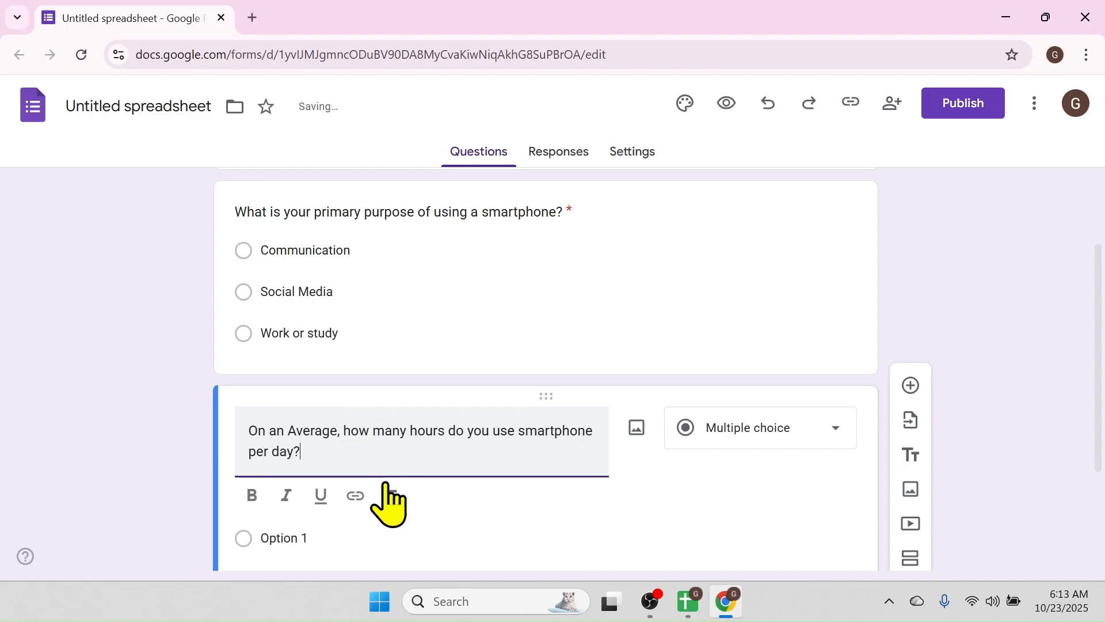
pyautogui.click(839, 436)
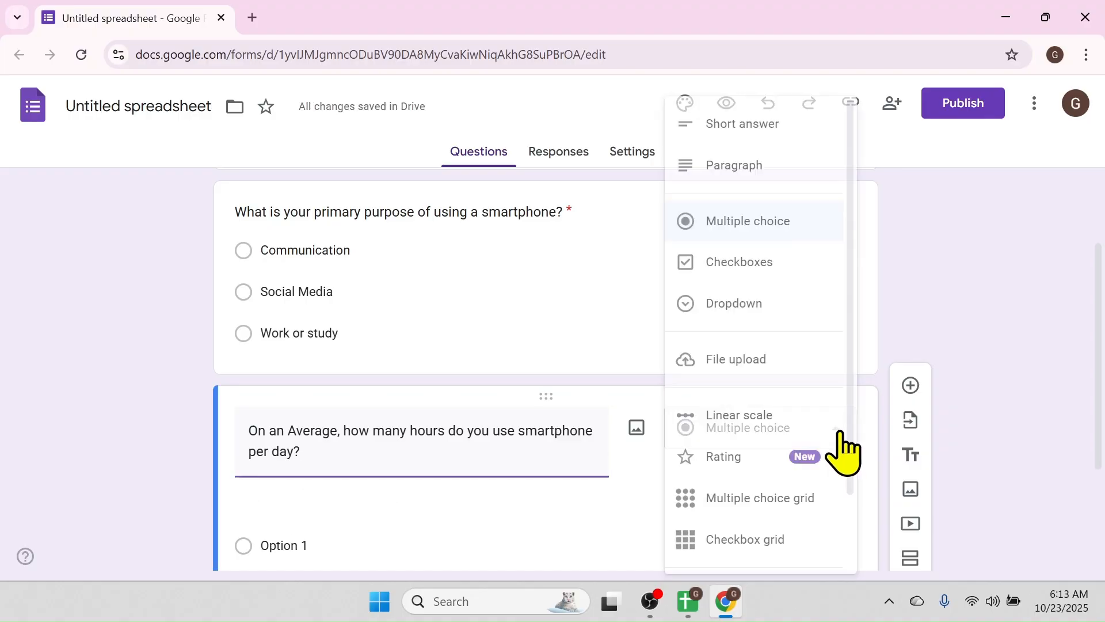
pyautogui.click(748, 263)
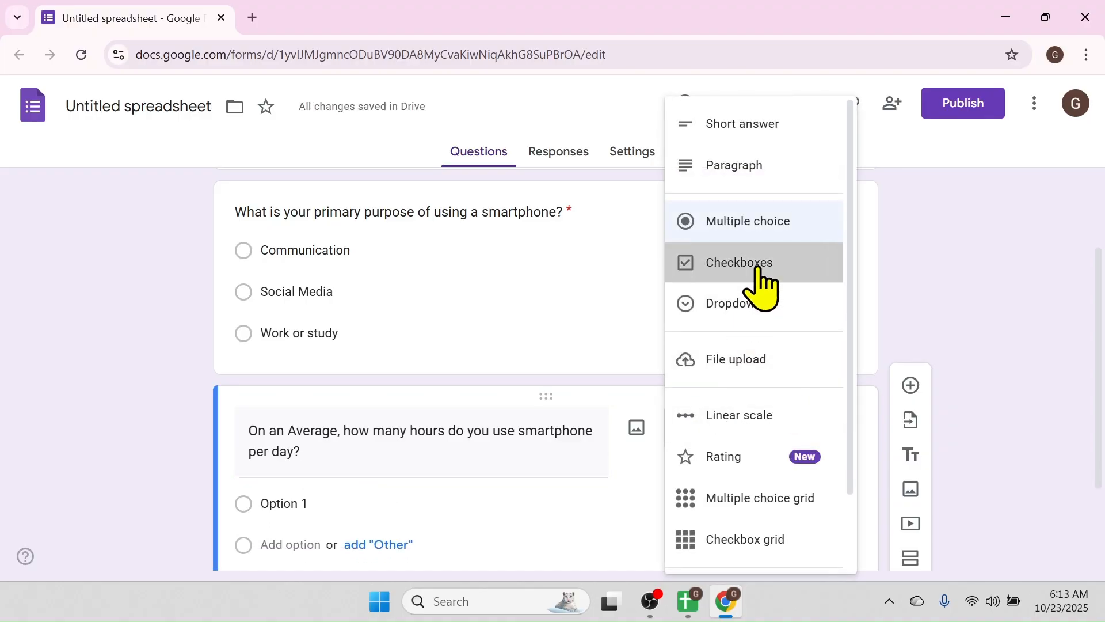
# - Give the daily usage question the options Less than 2 hours, 2-4 hours, 4-6 hours, 6-8 hours, and 8 hours and more
pyautogui.scroll(-2, 469, 509)
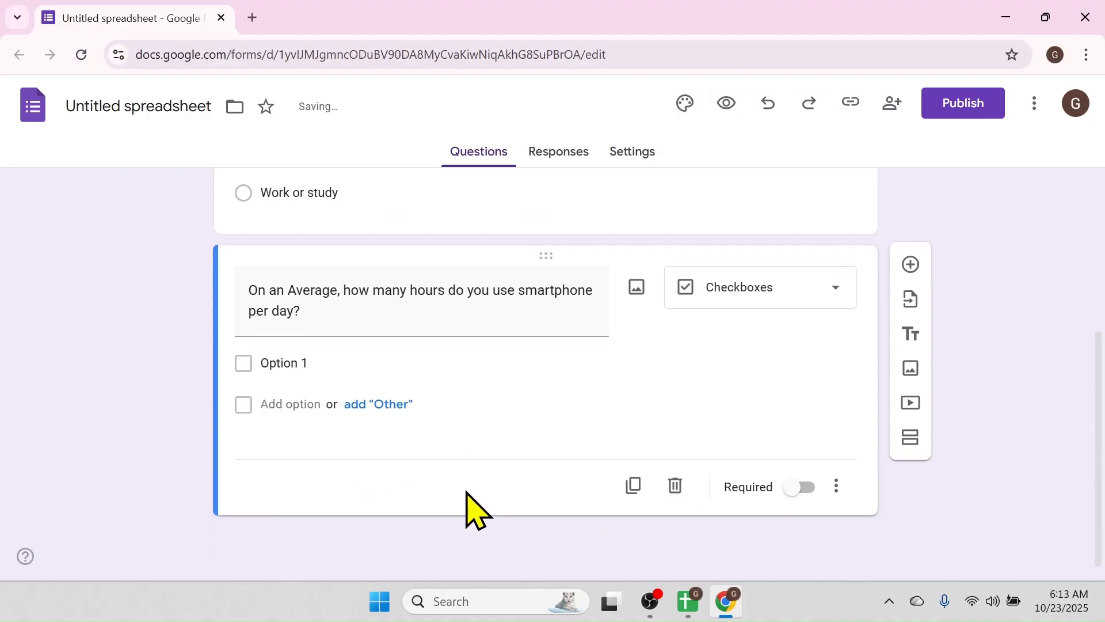
pyautogui.click(301, 365)
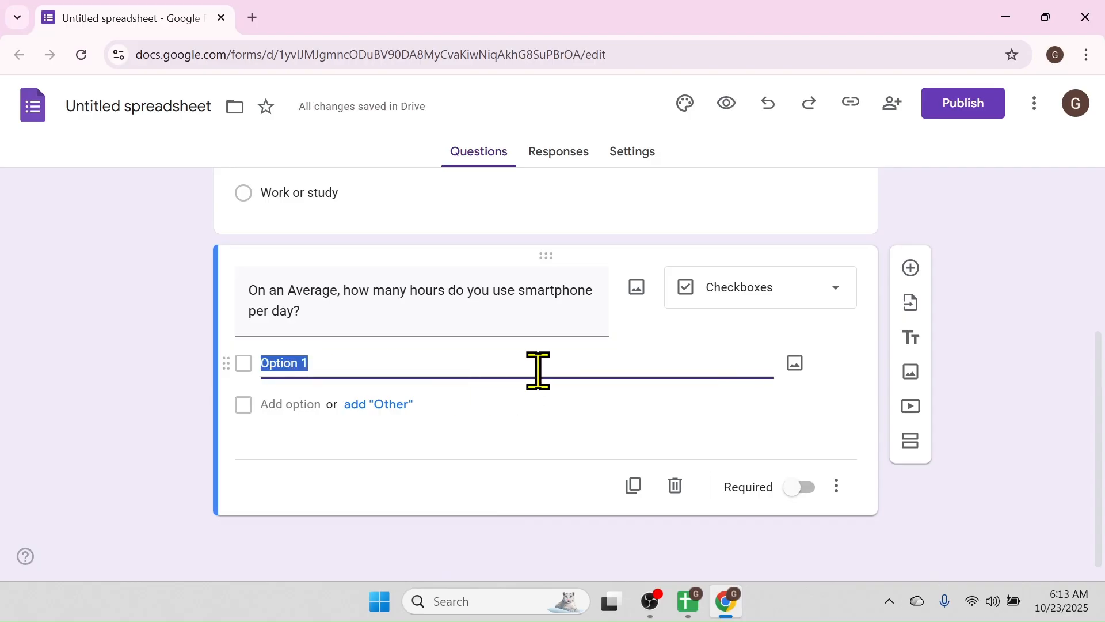
pyautogui.write('Less than 2 hours')
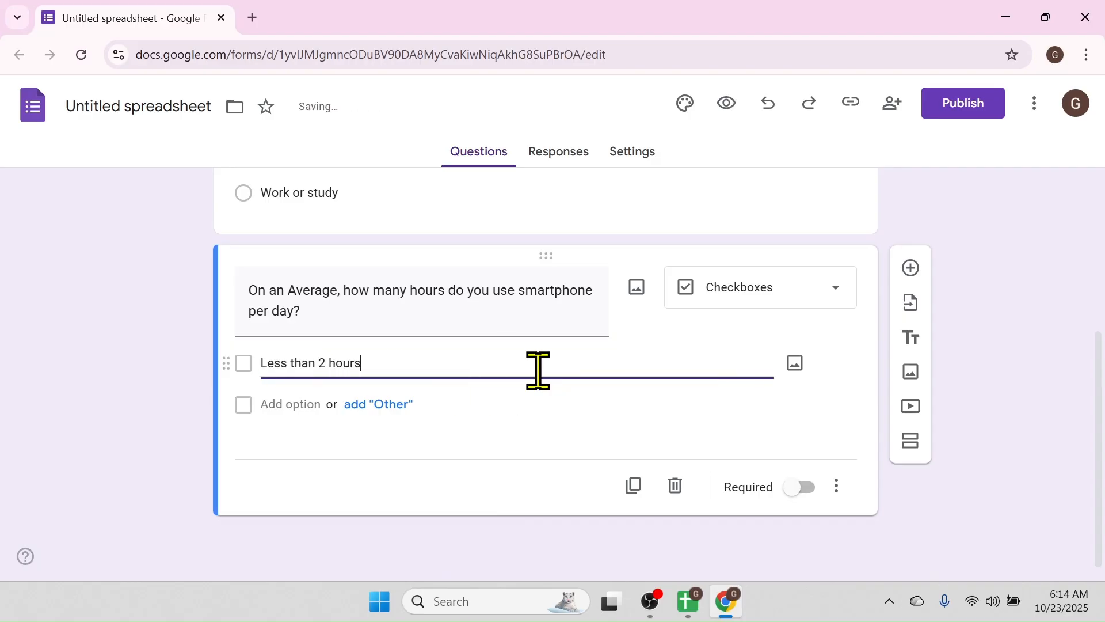
pyautogui.click(288, 404)
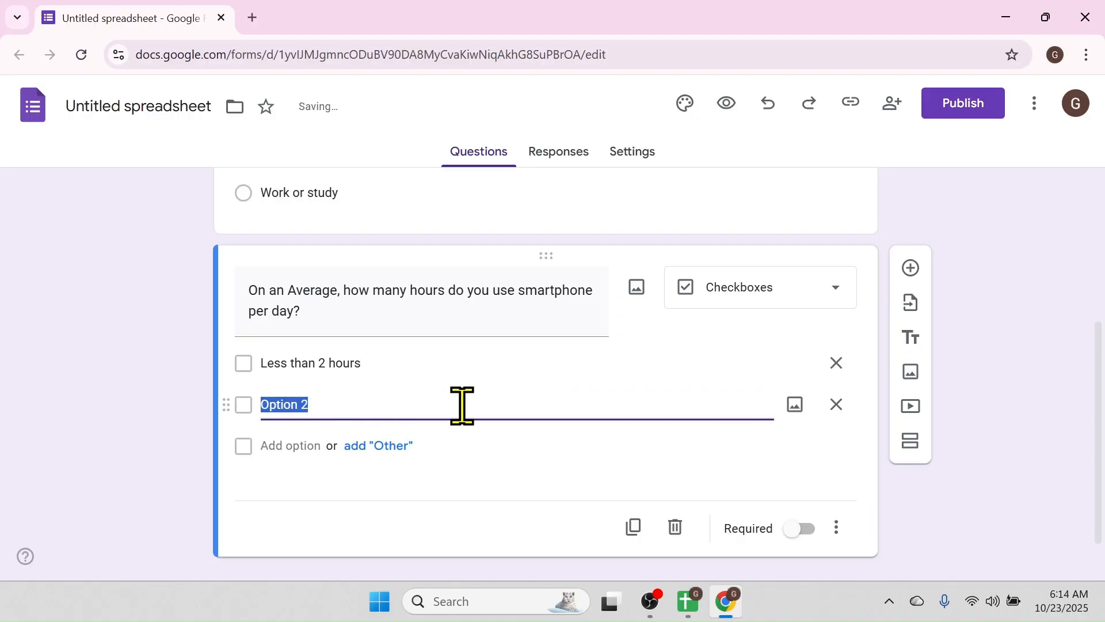
pyautogui.write('2-4 hours')
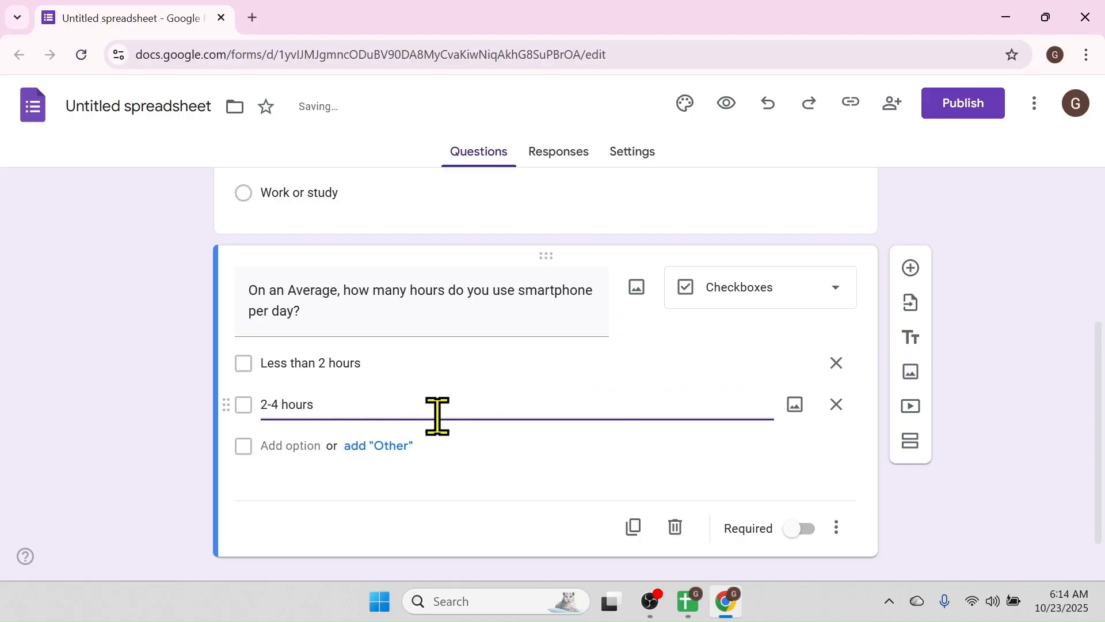
pyautogui.click(290, 446)
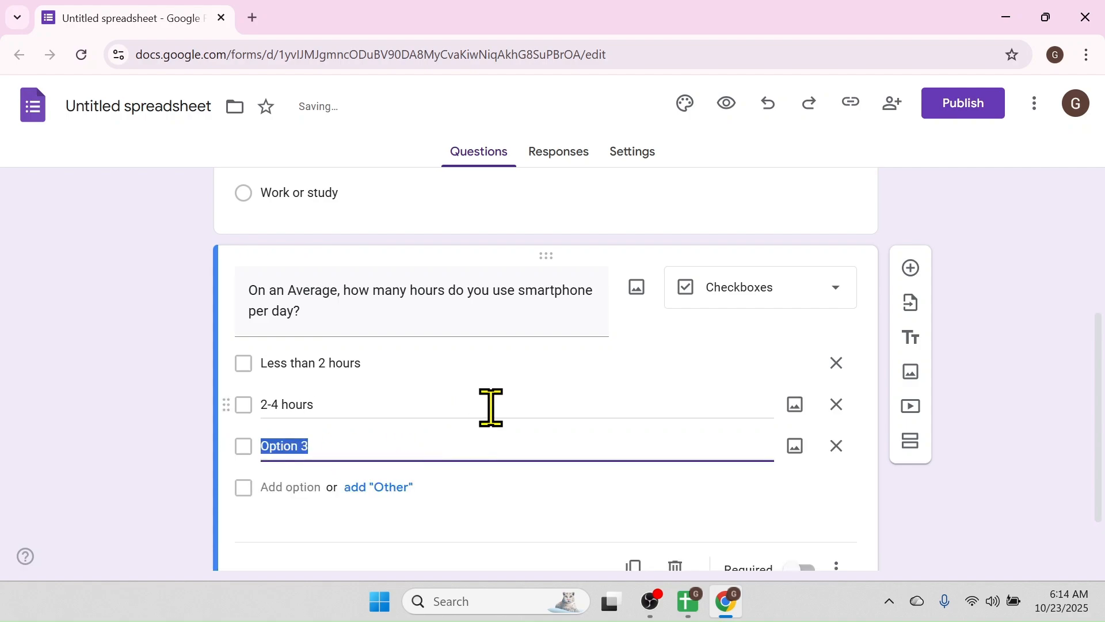
pyautogui.write('4-6 hours')
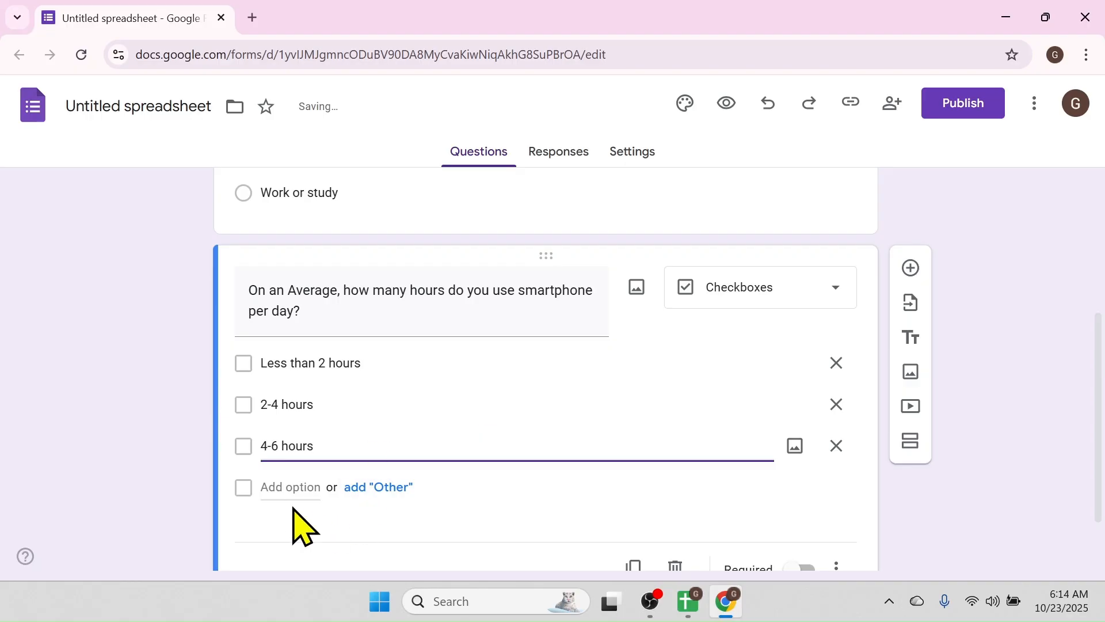
pyautogui.click(288, 488)
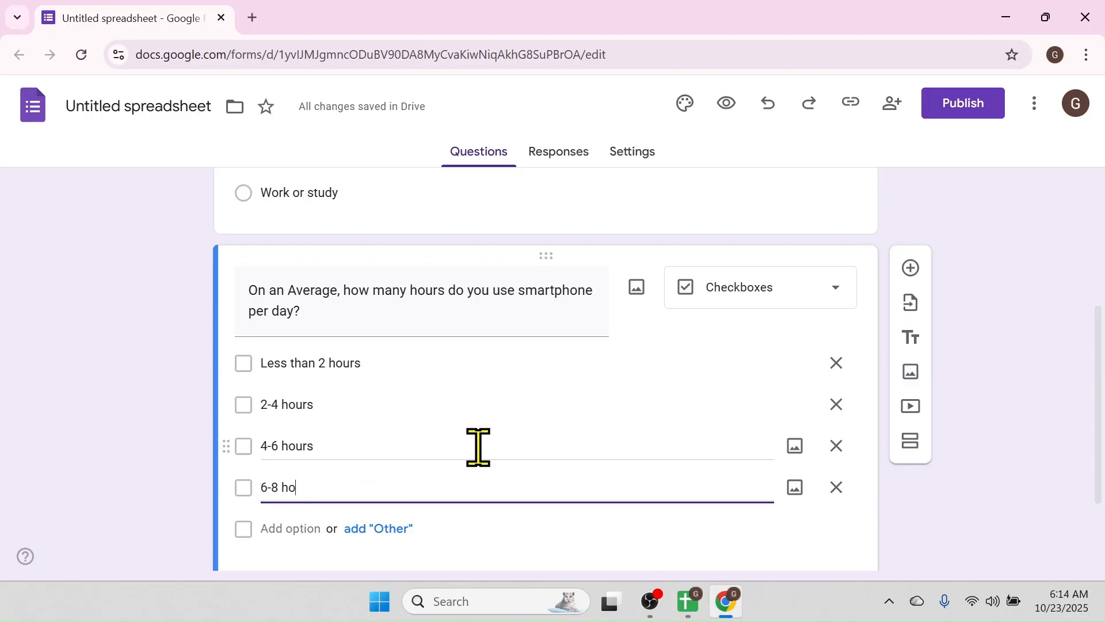
pyautogui.click(293, 528)
pyautogui.write('8 hours and more')
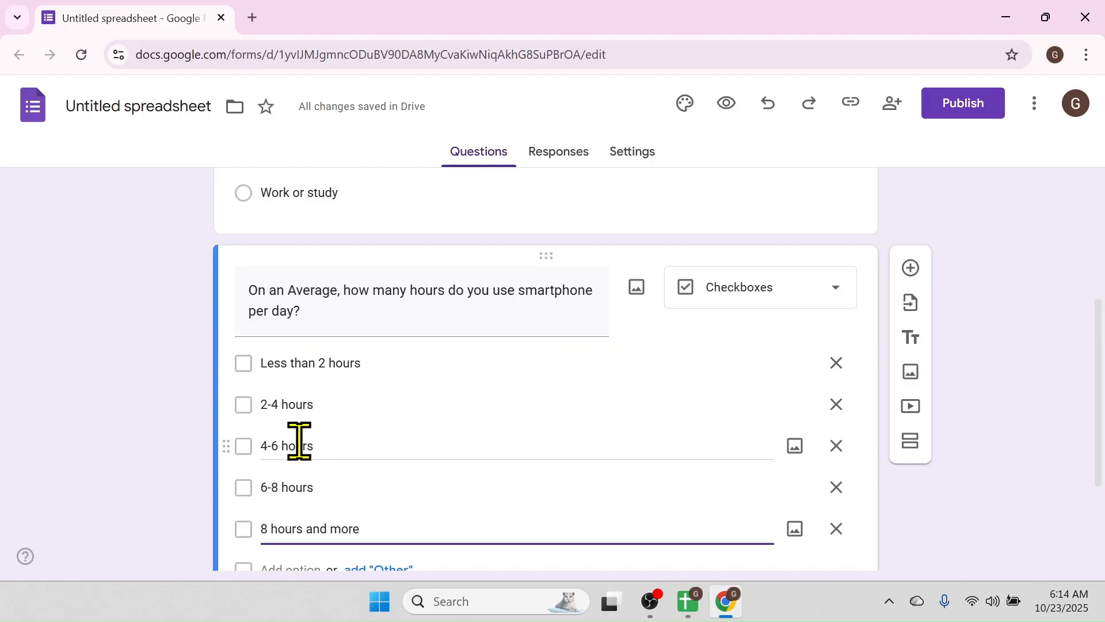
# - Add a Short answer question reading "Which smartphone brand do you currently use?"
pyautogui.scroll(-3, 526, 434)
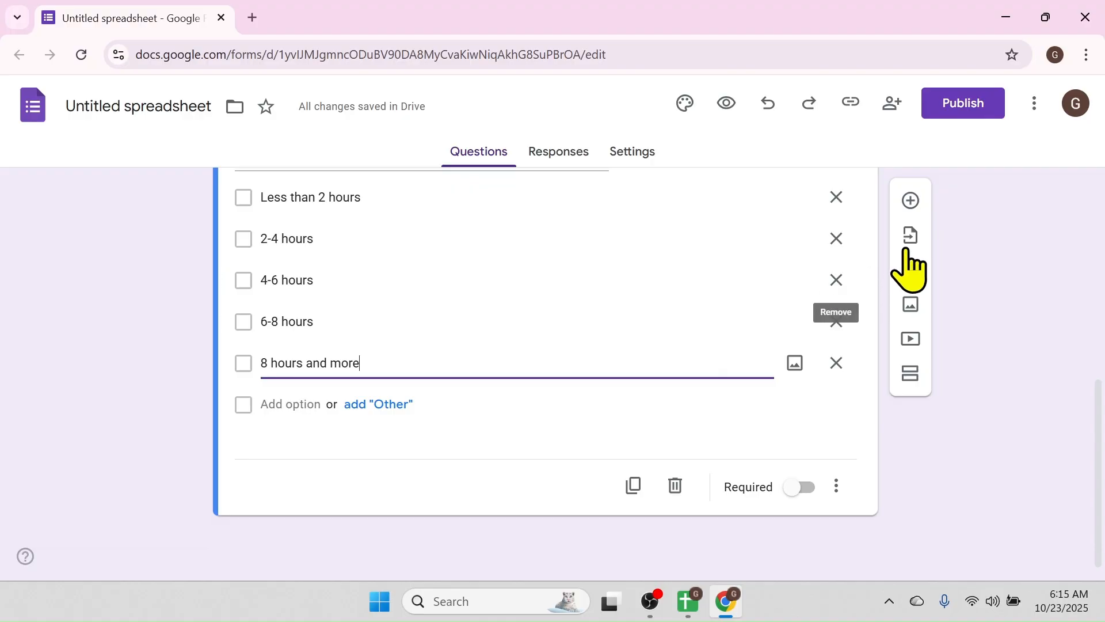
pyautogui.click(910, 200)
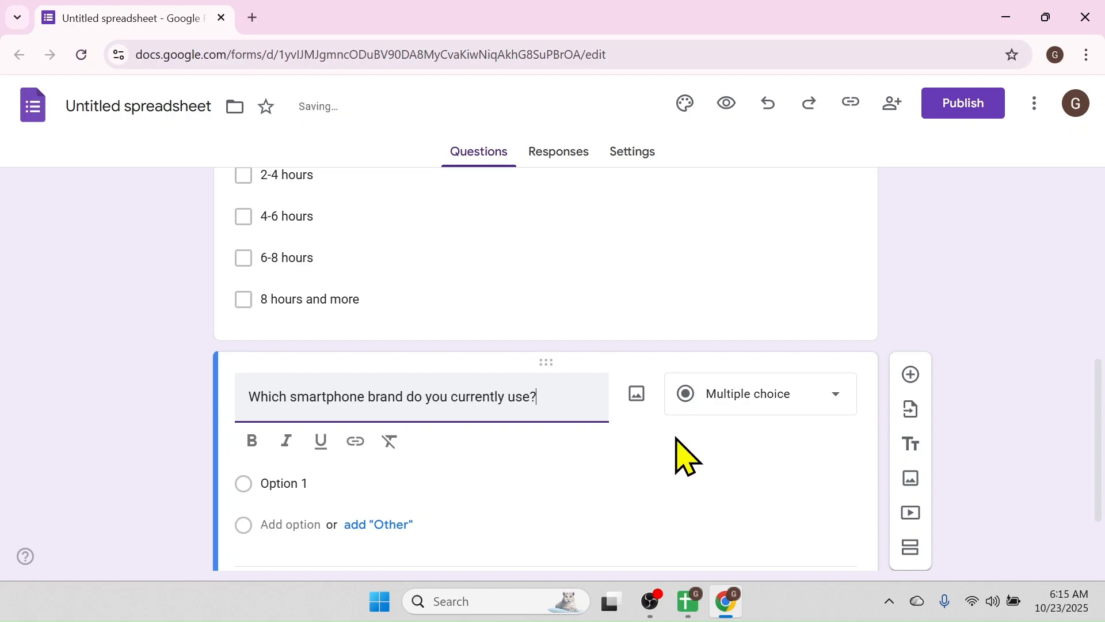
pyautogui.click(832, 397)
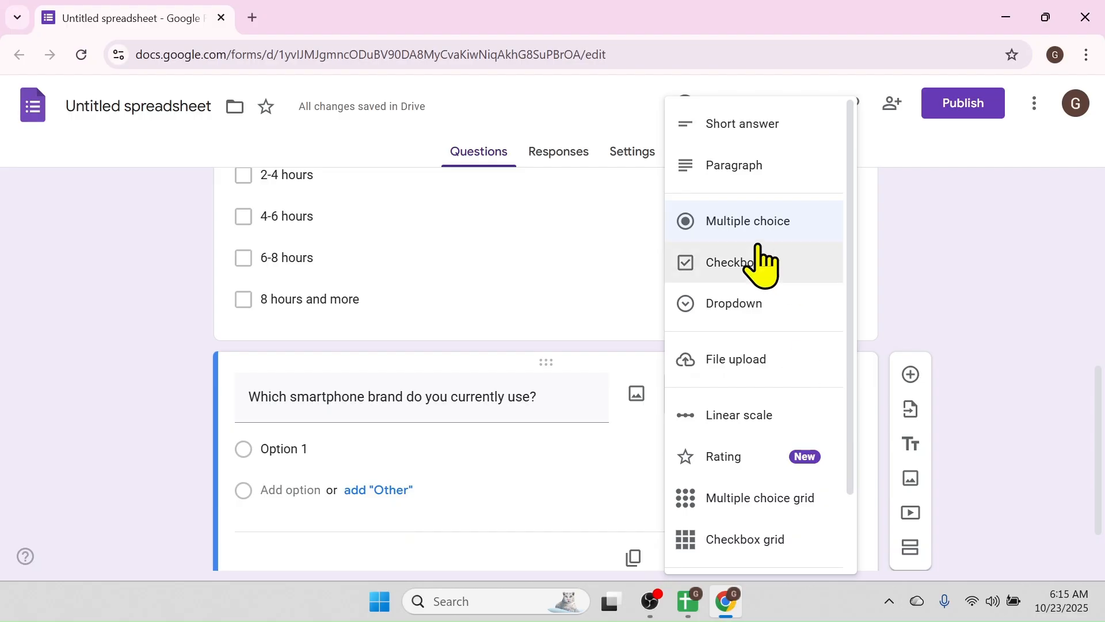
pyautogui.click(742, 127)
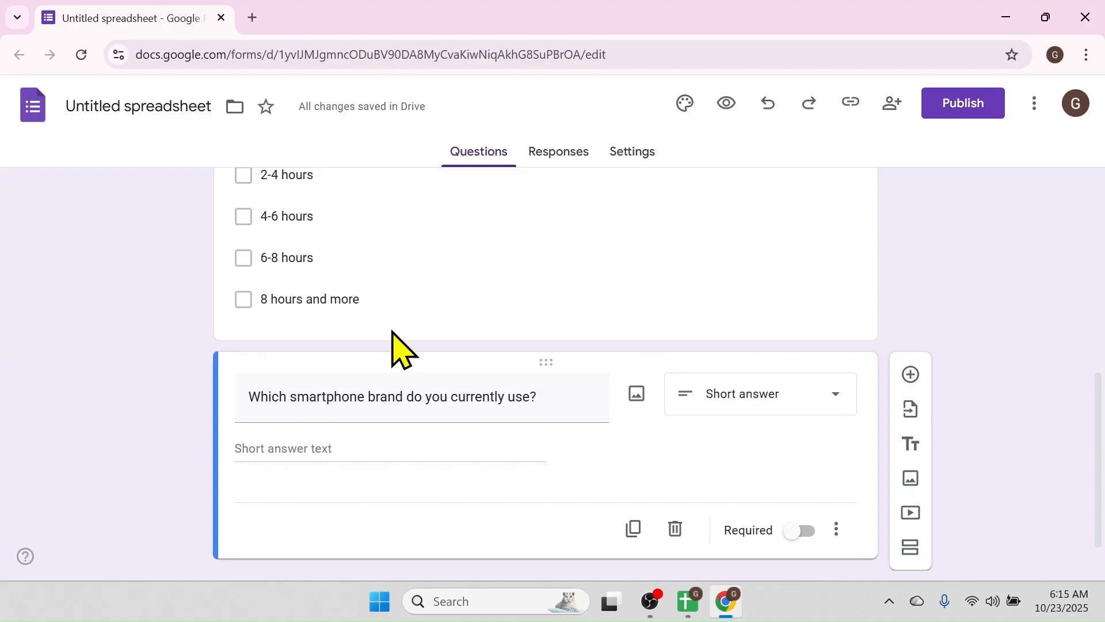
# - Publish the form with Responder view set to Anyone with the link, and copy the responder link
pyautogui.scroll(8, 395, 345)
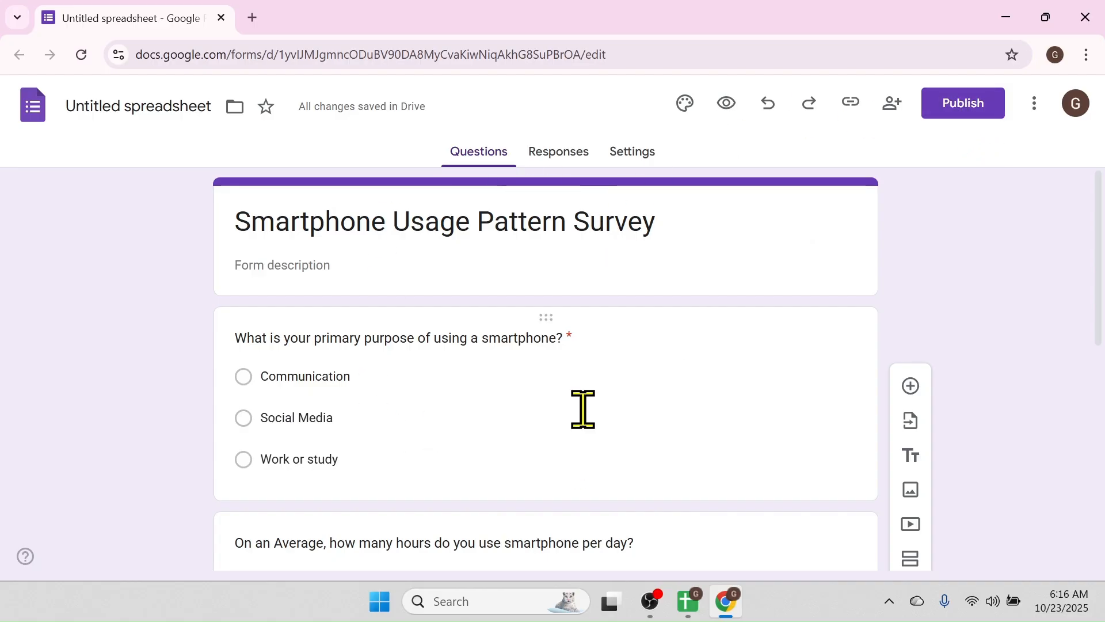
pyautogui.click(956, 111)
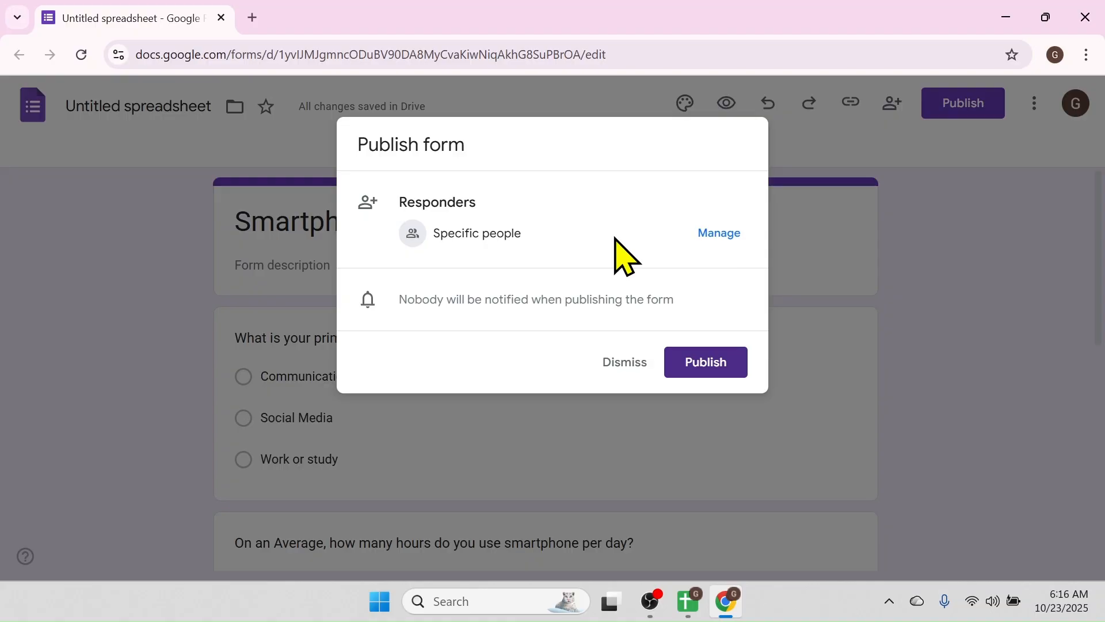
pyautogui.click(716, 234)
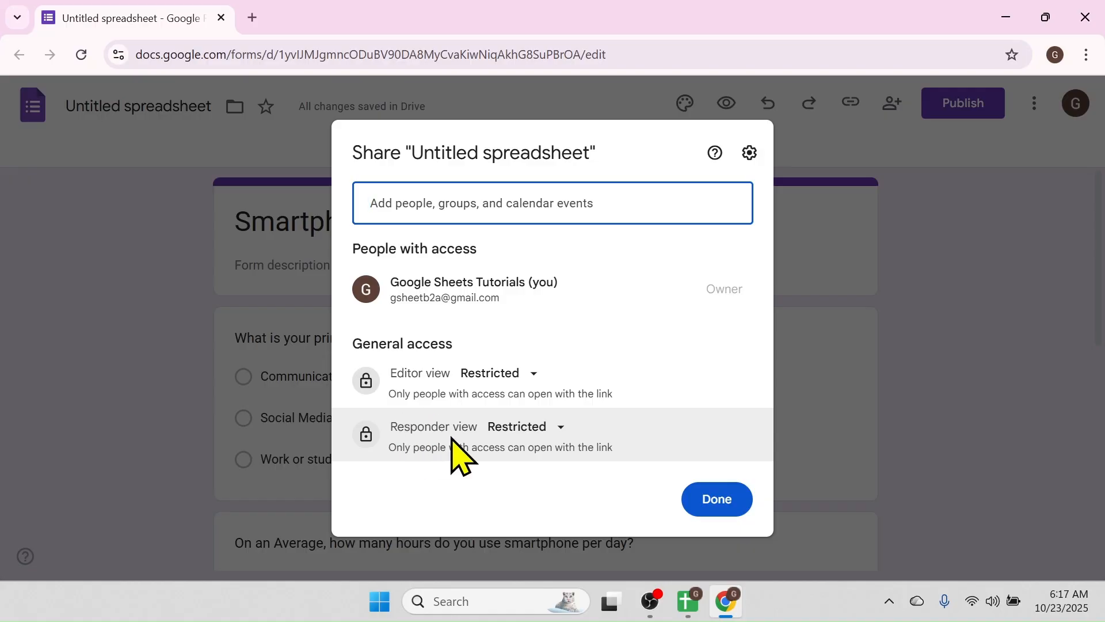
pyautogui.click(562, 437)
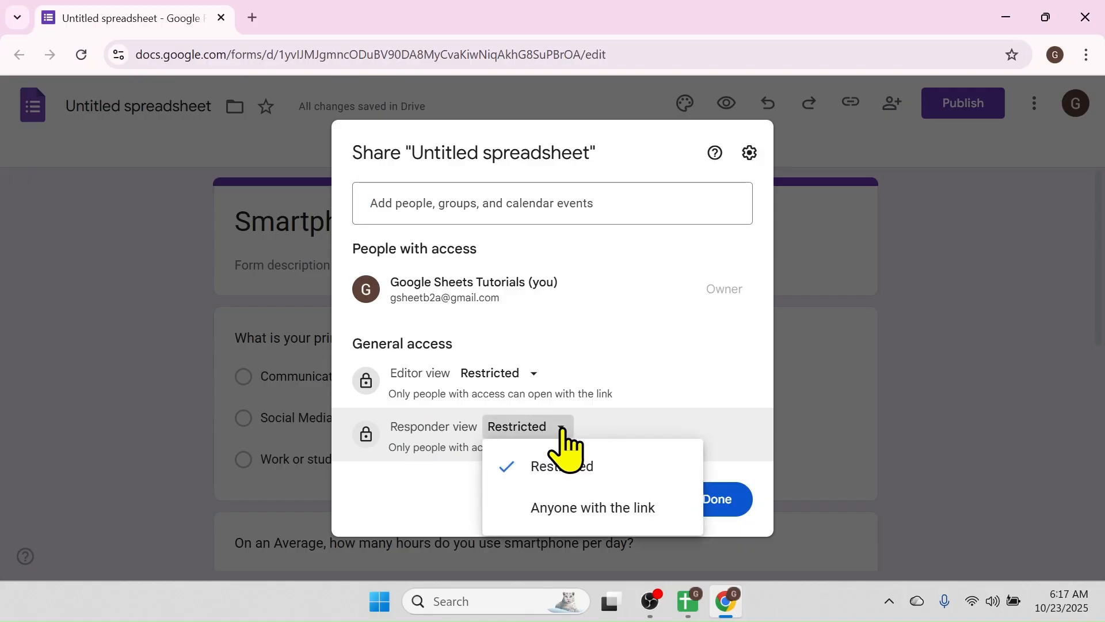
pyautogui.click(613, 509)
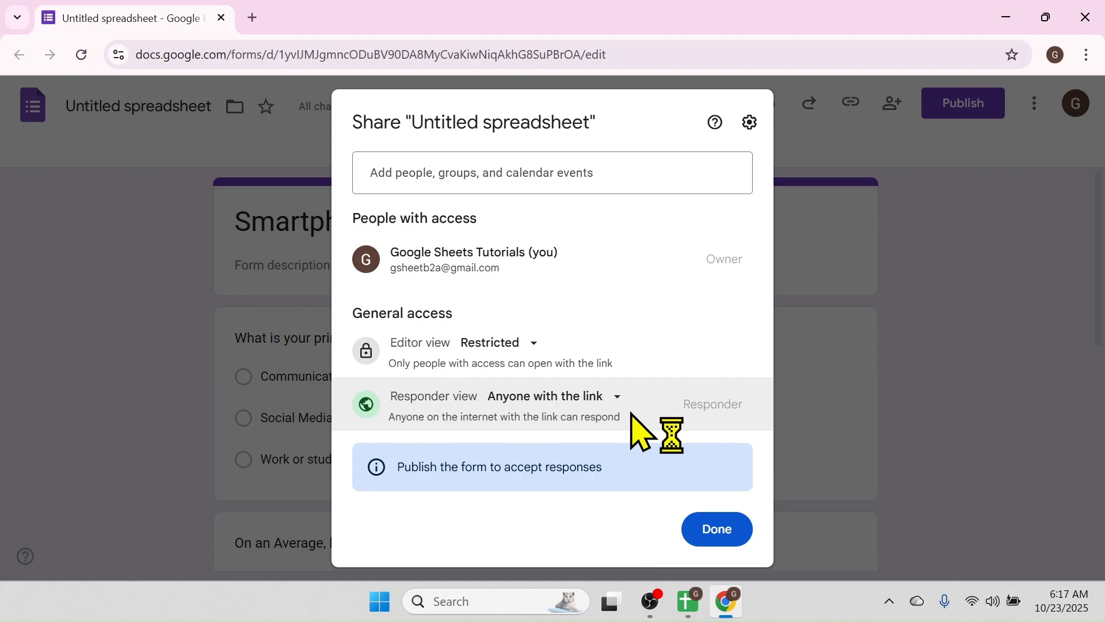
pyautogui.click(717, 529)
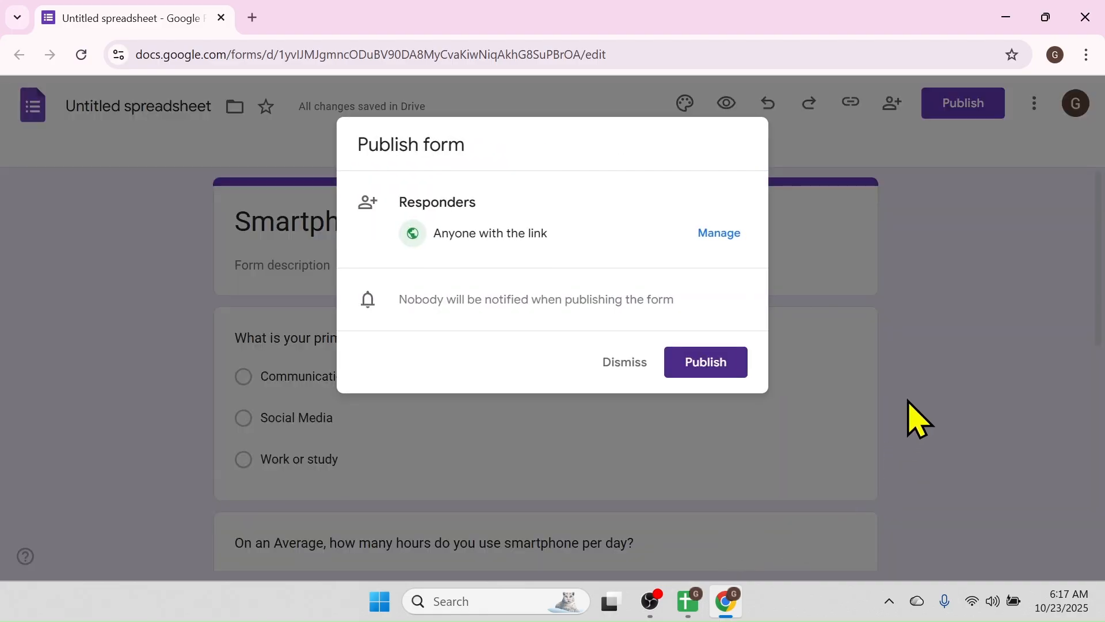
pyautogui.click(723, 372)
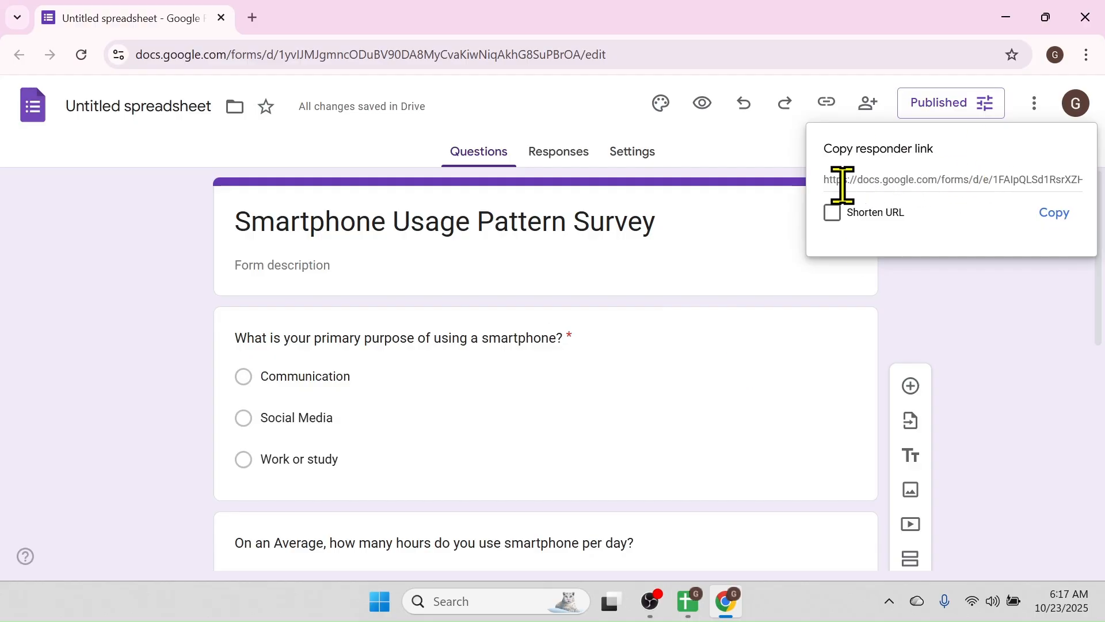
pyautogui.click(1056, 213)
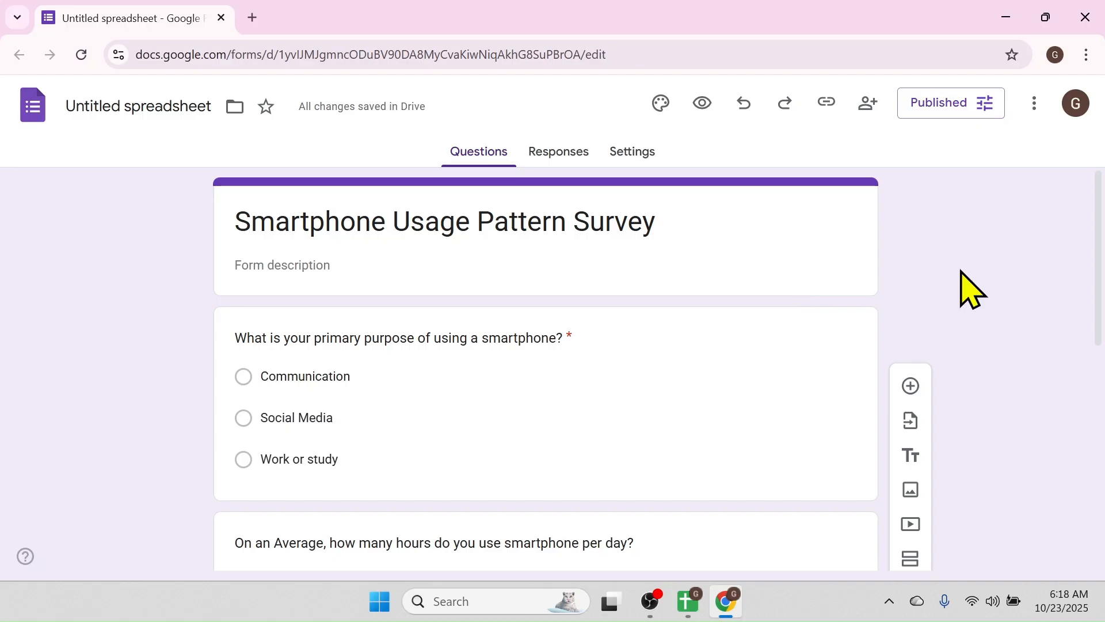
# - Switch to the linked spreadsheet in Google Sheets and view the Form Responses 1 sheet
pyautogui.click(691, 604)
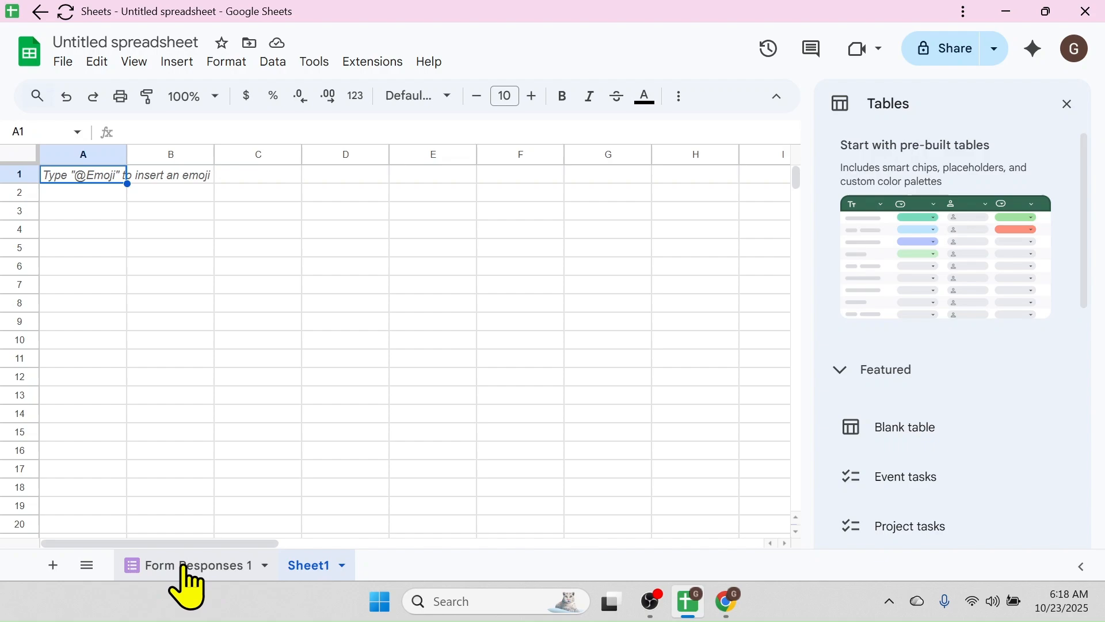
pyautogui.click(190, 569)
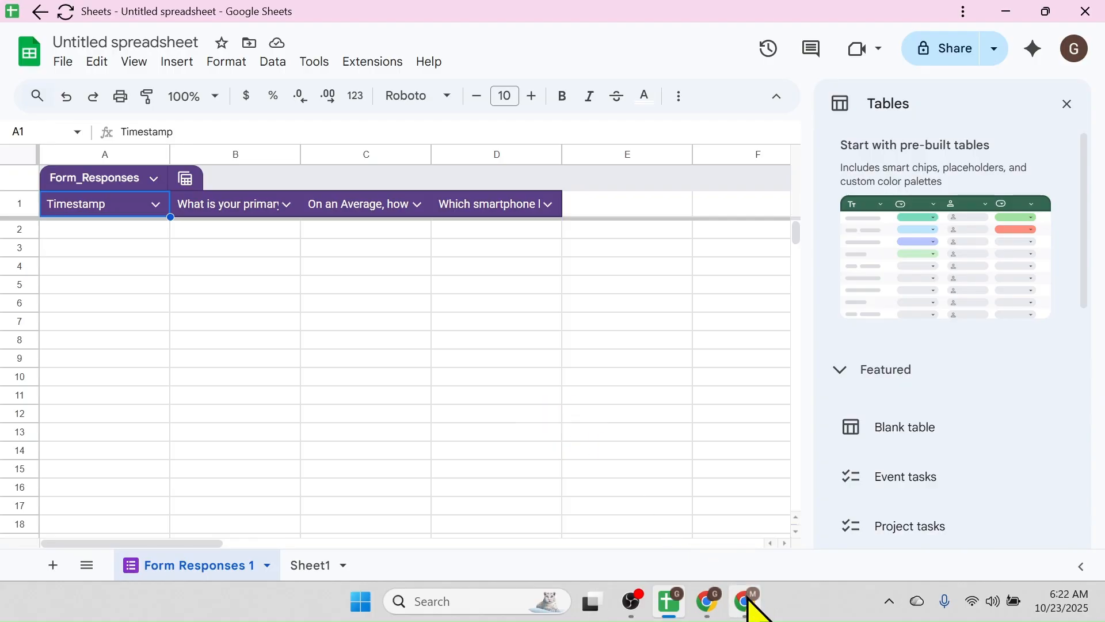
# - Switch to the Chrome window of the other account, open the copied responder link and dismiss the autosave notice
pyautogui.click(748, 603)
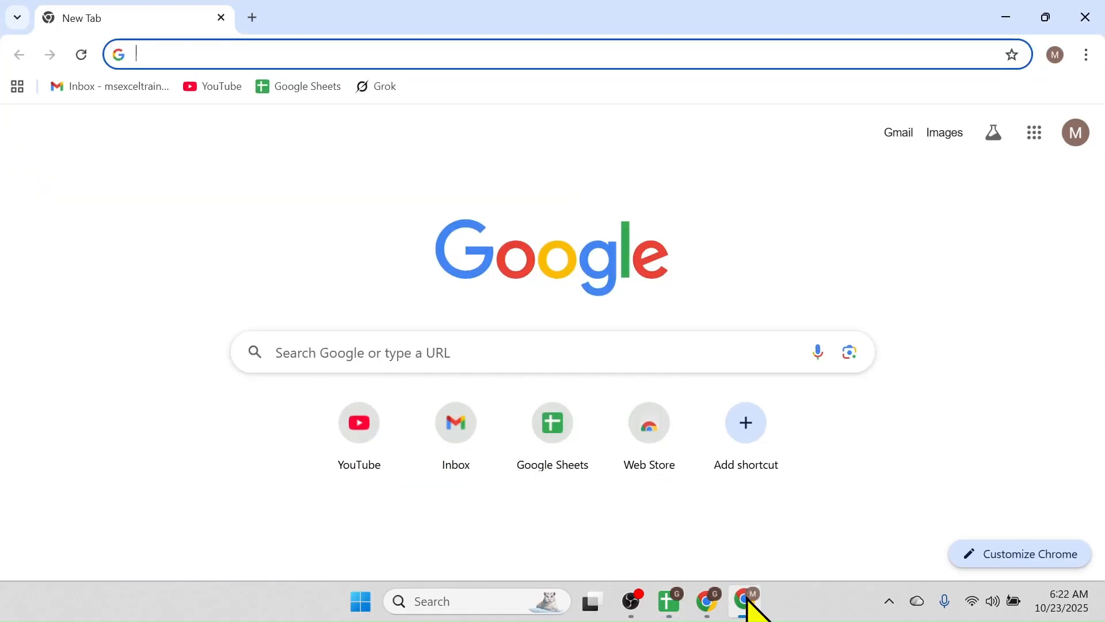
pyautogui.rightClick(212, 57)
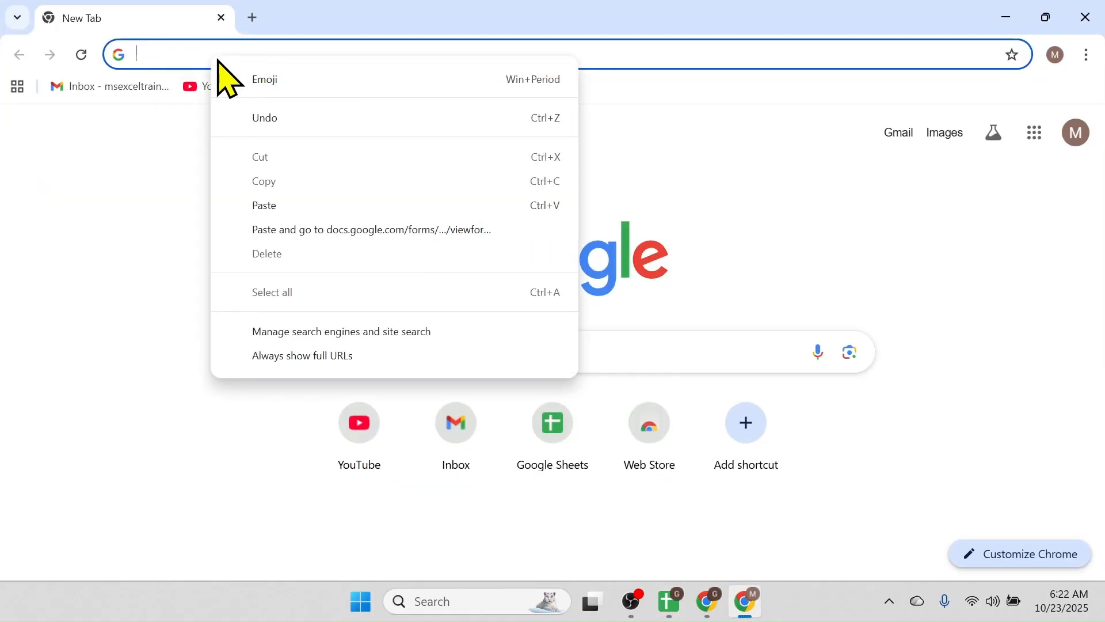
pyautogui.click(268, 207)
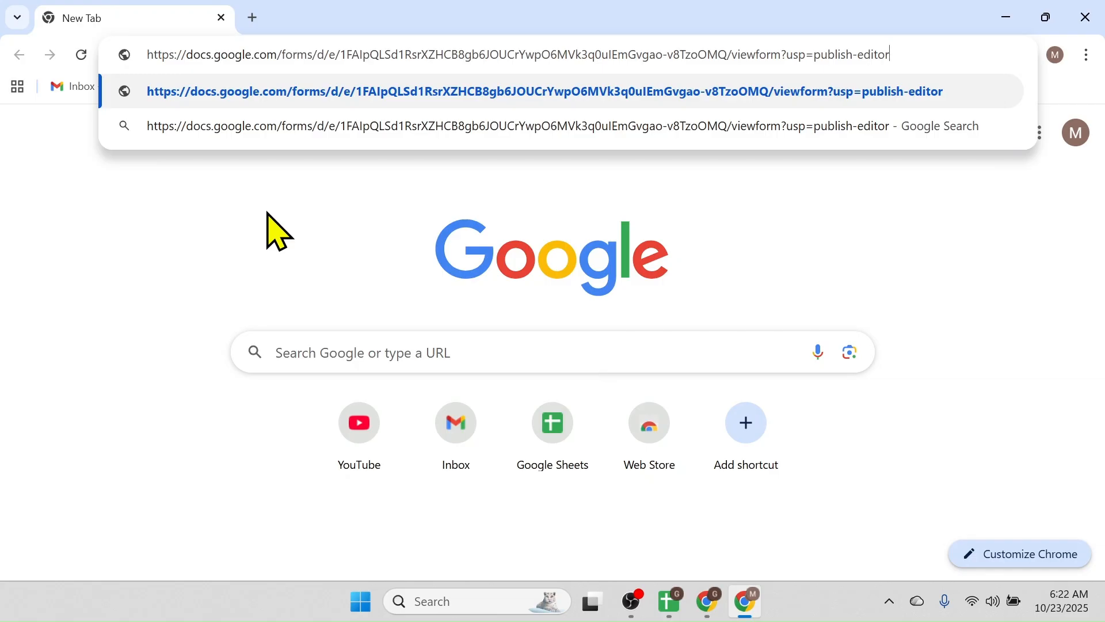
pyautogui.press('Return')
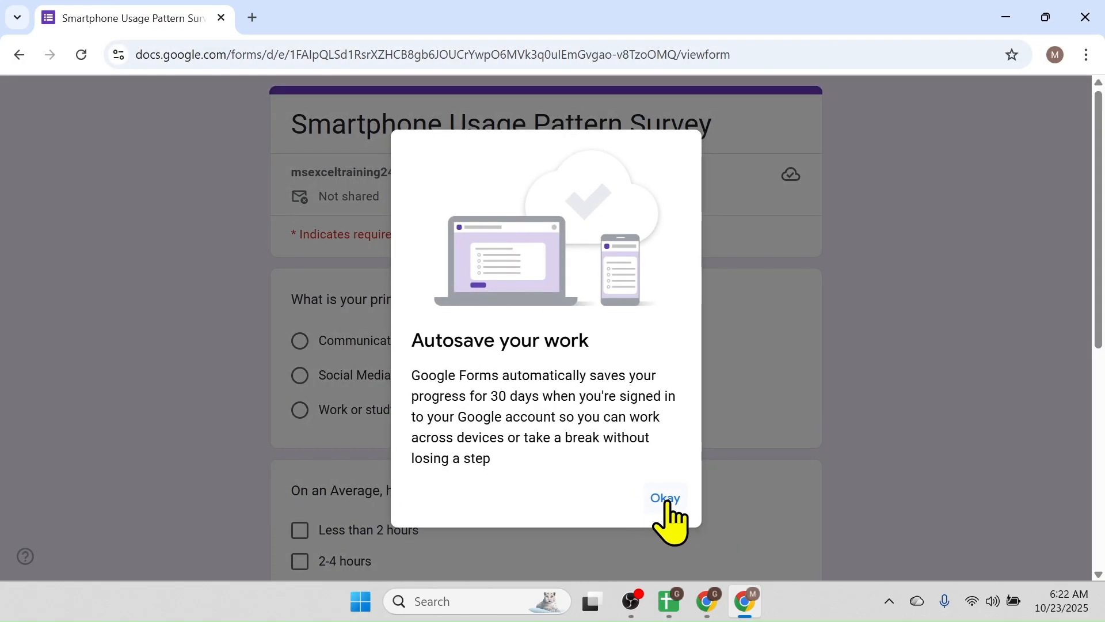
pyautogui.click(666, 499)
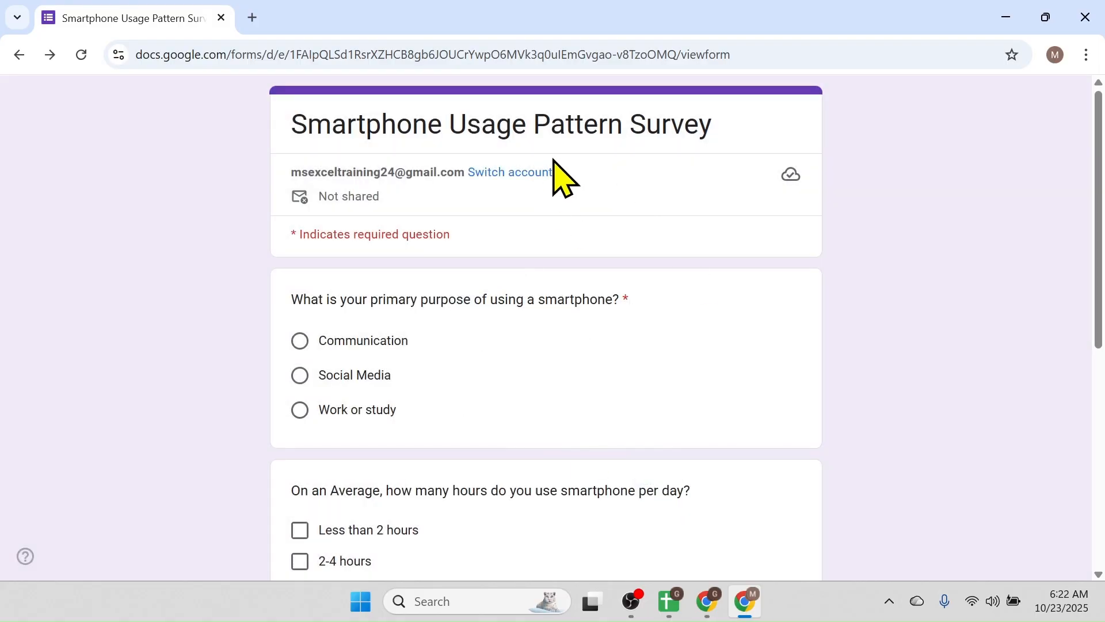
# - Fill in the survey with Work or study, 4-6 hours and the brand Samsung, and submit the response
pyautogui.scroll(-7, 691, 424)
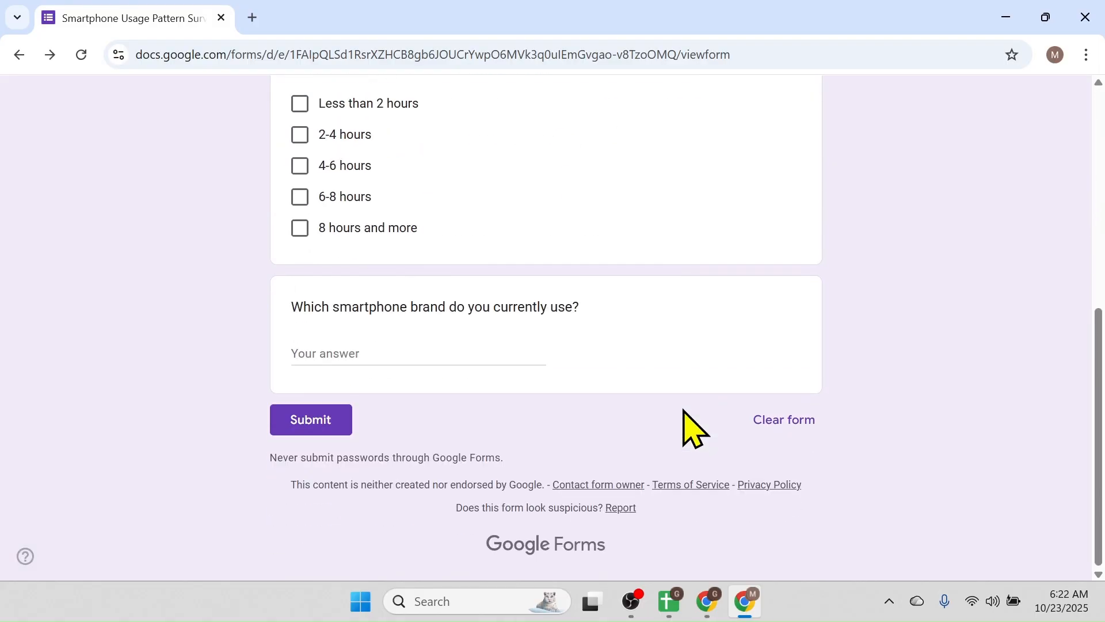
pyautogui.scroll(7, 602, 345)
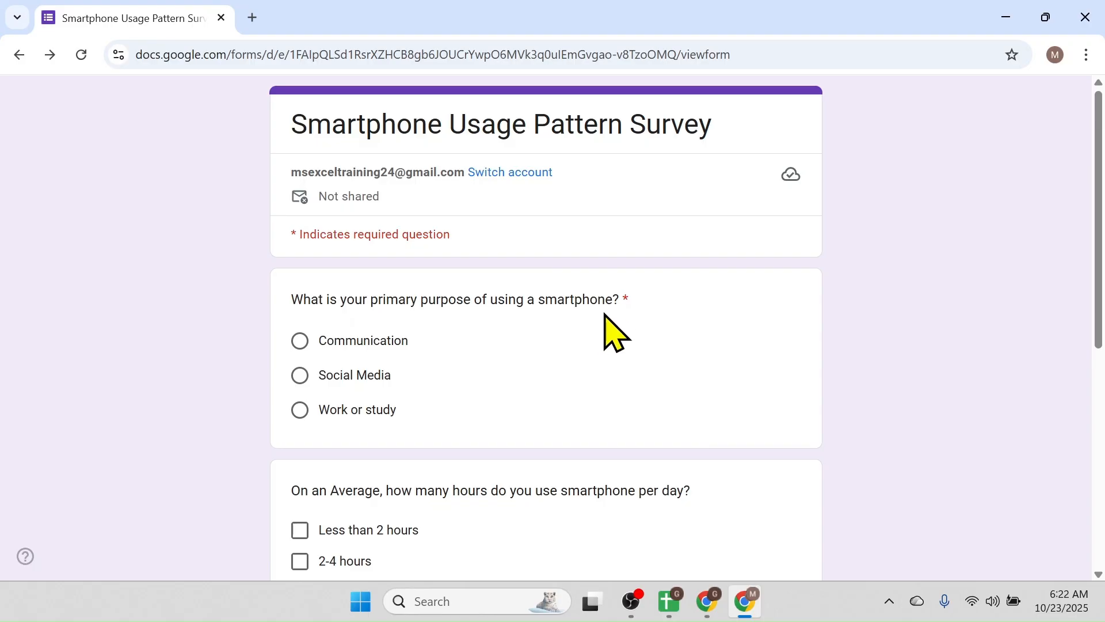
pyautogui.click(303, 414)
pyautogui.scroll(-4, 518, 412)
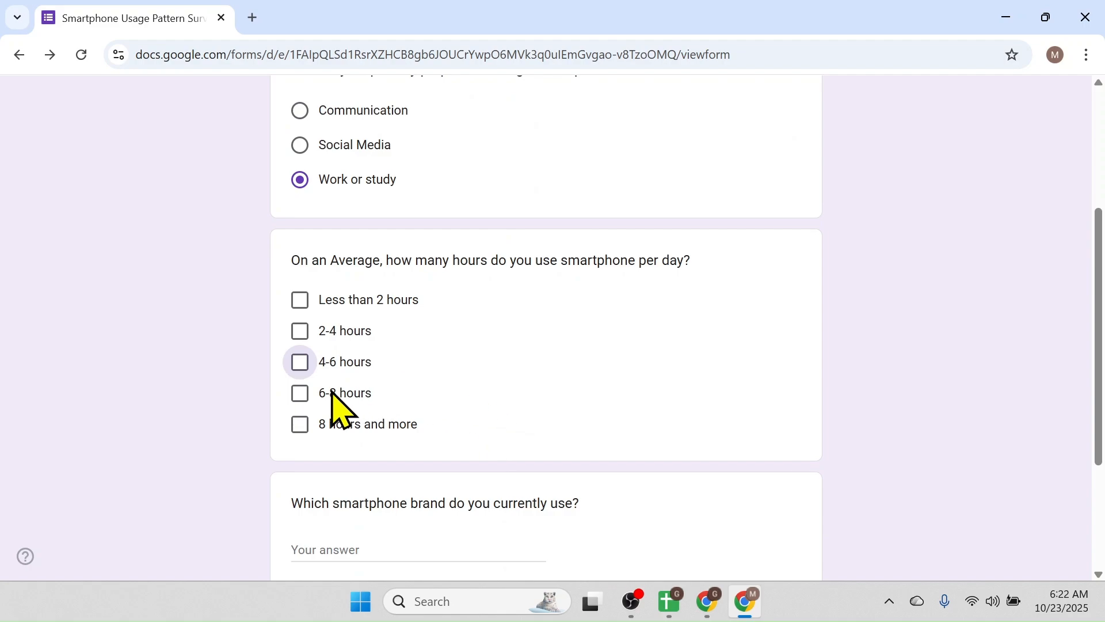
pyautogui.click(300, 363)
pyautogui.scroll(-3, 495, 397)
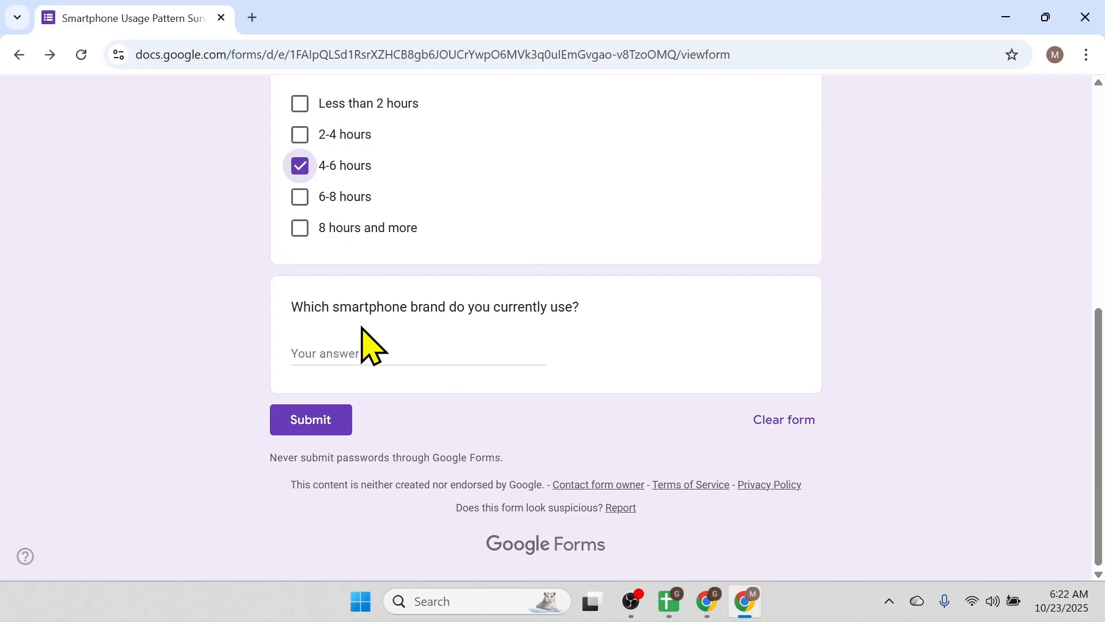
pyautogui.click(343, 352)
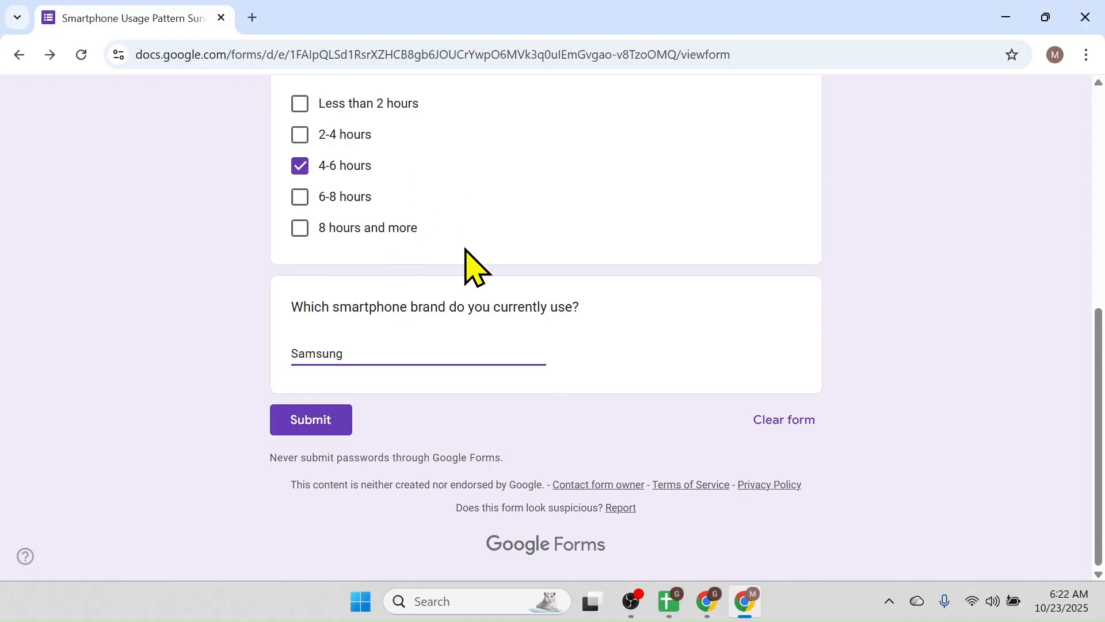
pyautogui.scroll(5, 464, 248)
pyautogui.scroll(-5, 466, 253)
pyautogui.click(320, 420)
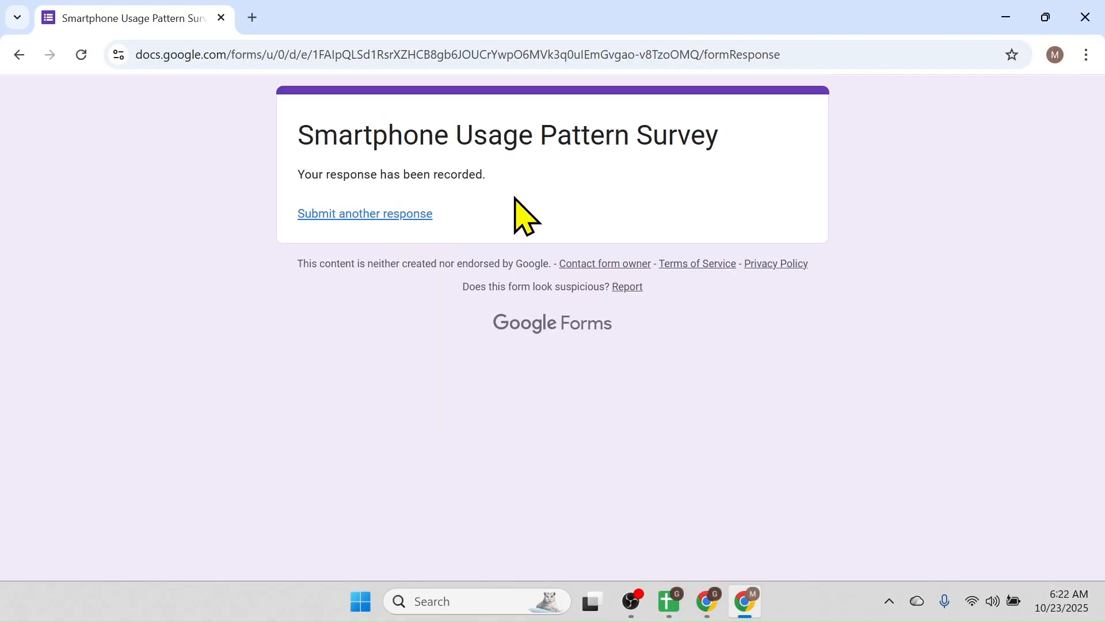
# - Switch back to the response spreadsheet in Google Sheets to check the submitted answers
pyautogui.click(670, 603)
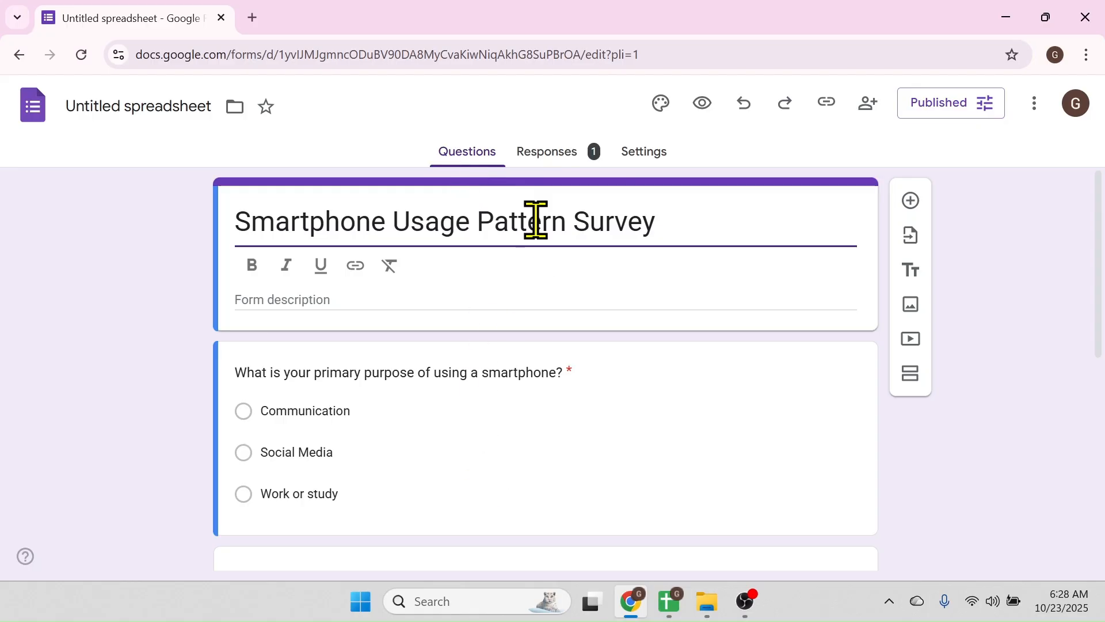
# - View the form's response summary and examine the charts and answers for smartphone purpose, daily usage hours and brand
pyautogui.click(545, 167)
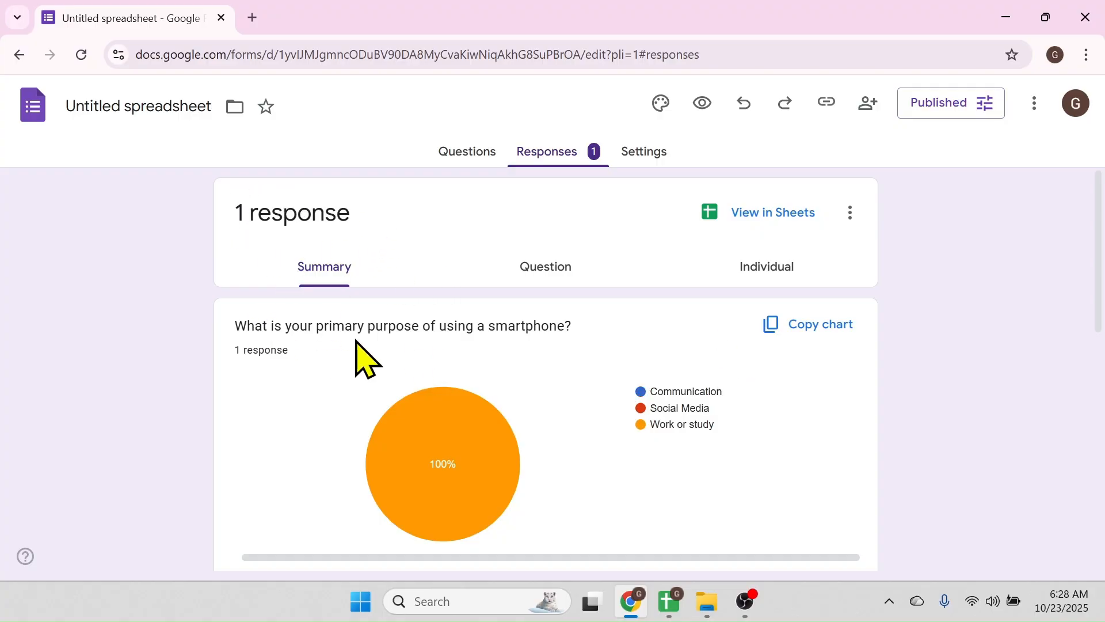
pyautogui.moveTo(454, 423)
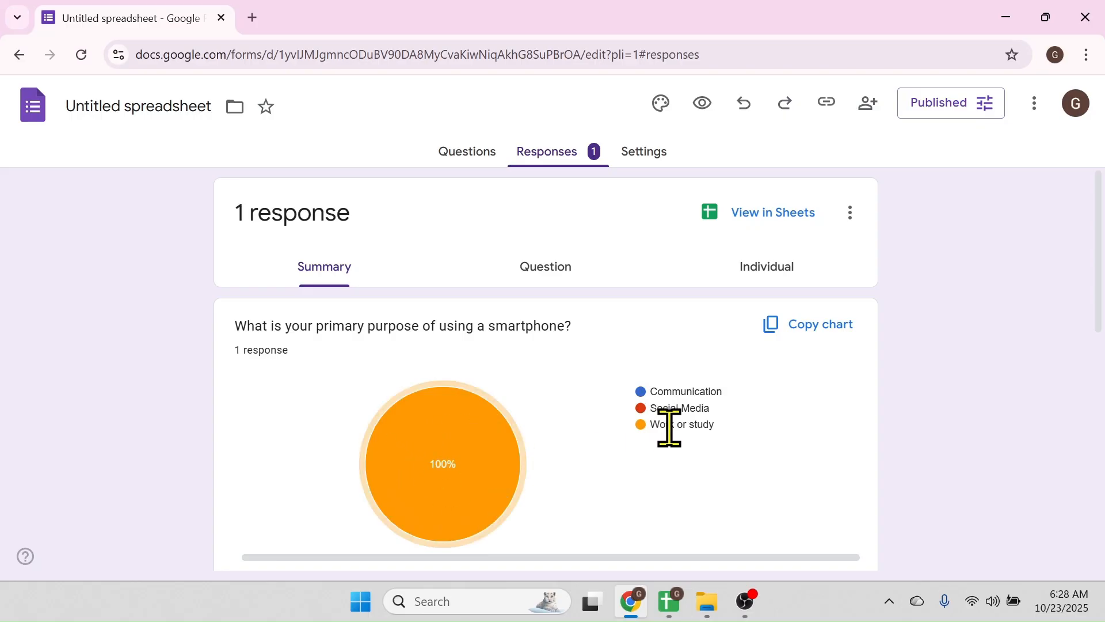
pyautogui.scroll(-7, 591, 365)
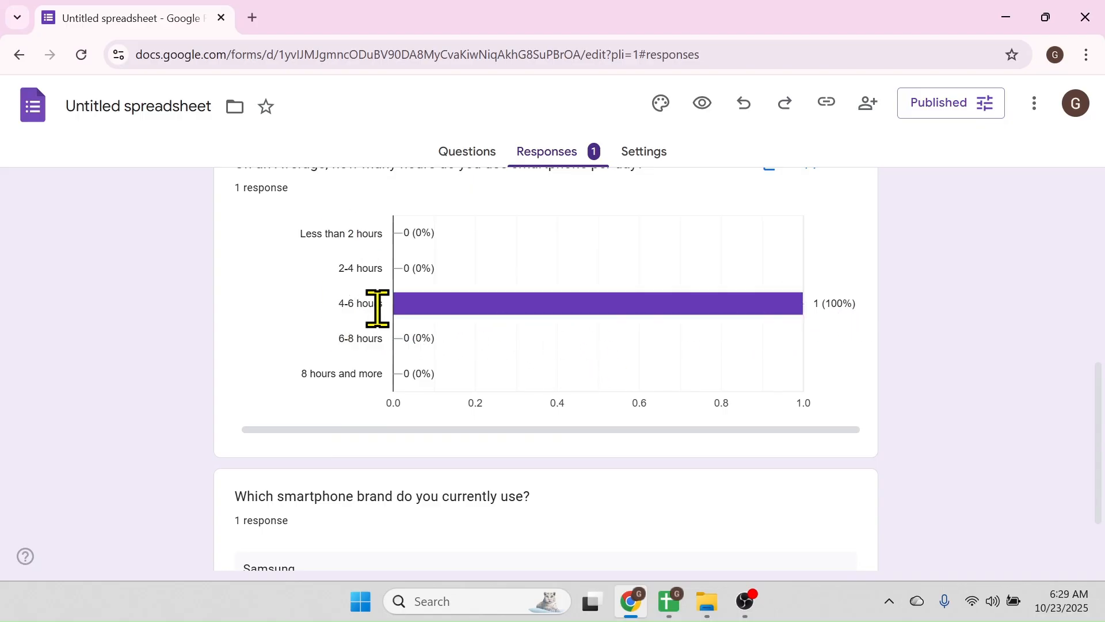
pyautogui.scroll(-1, 673, 371)
pyautogui.scroll(-1, 673, 371)
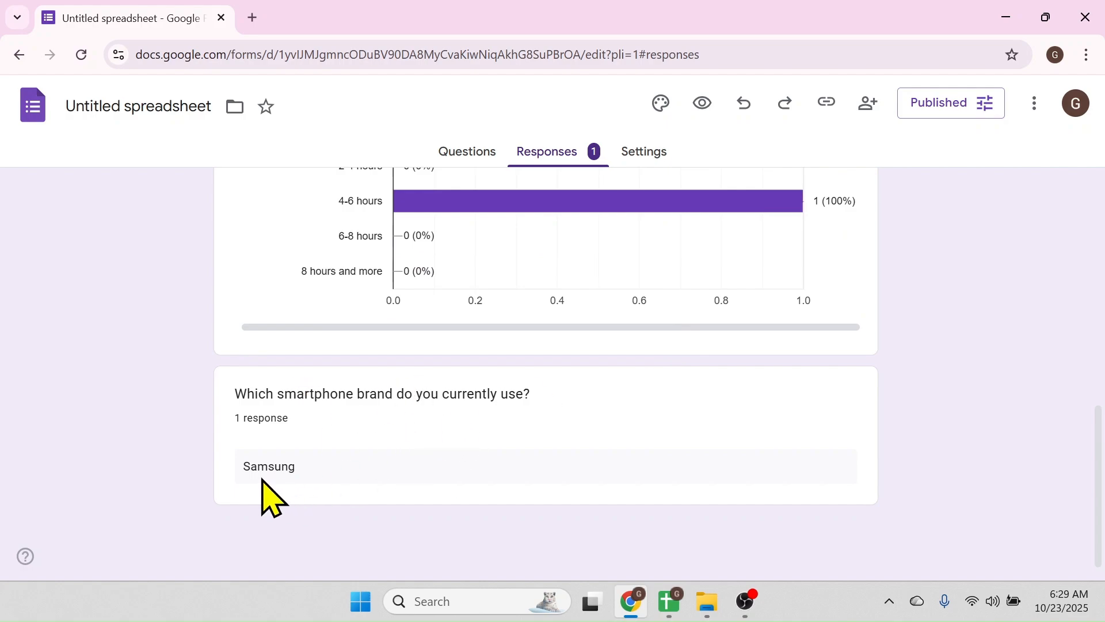
pyautogui.scroll(12, 403, 460)
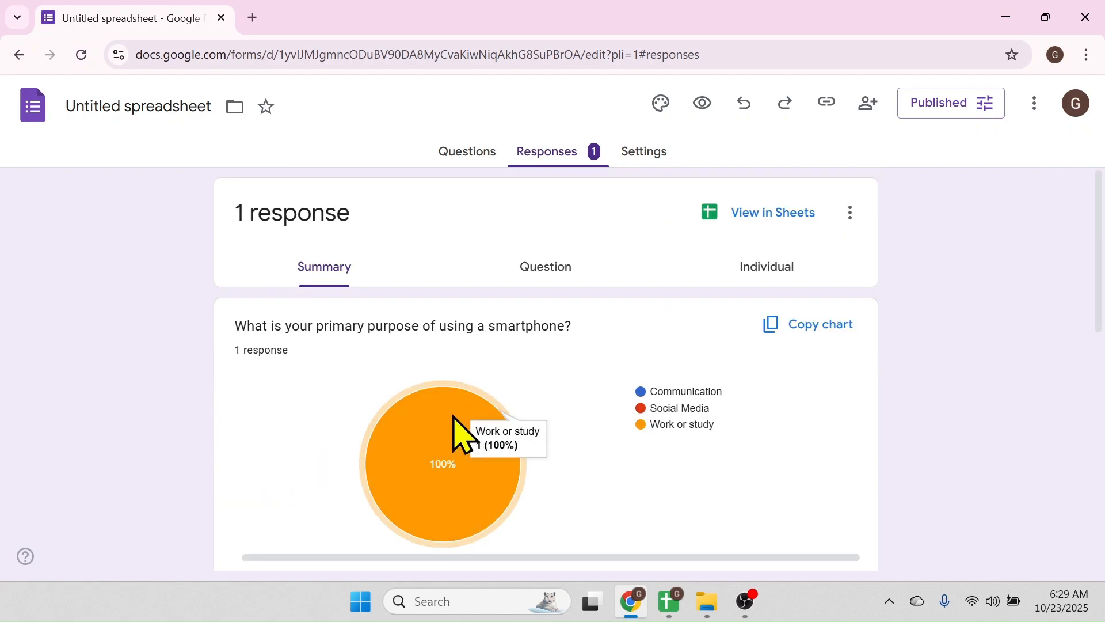
pyautogui.scroll(-2, 671, 402)
pyautogui.scroll(-4, 682, 402)
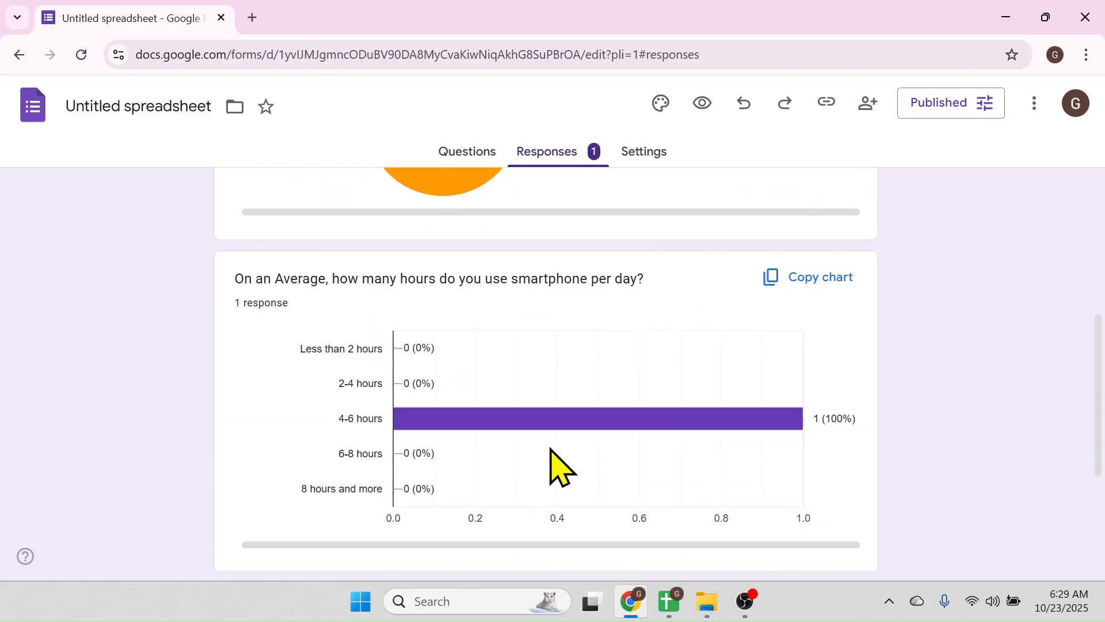
pyautogui.scroll(6, 723, 373)
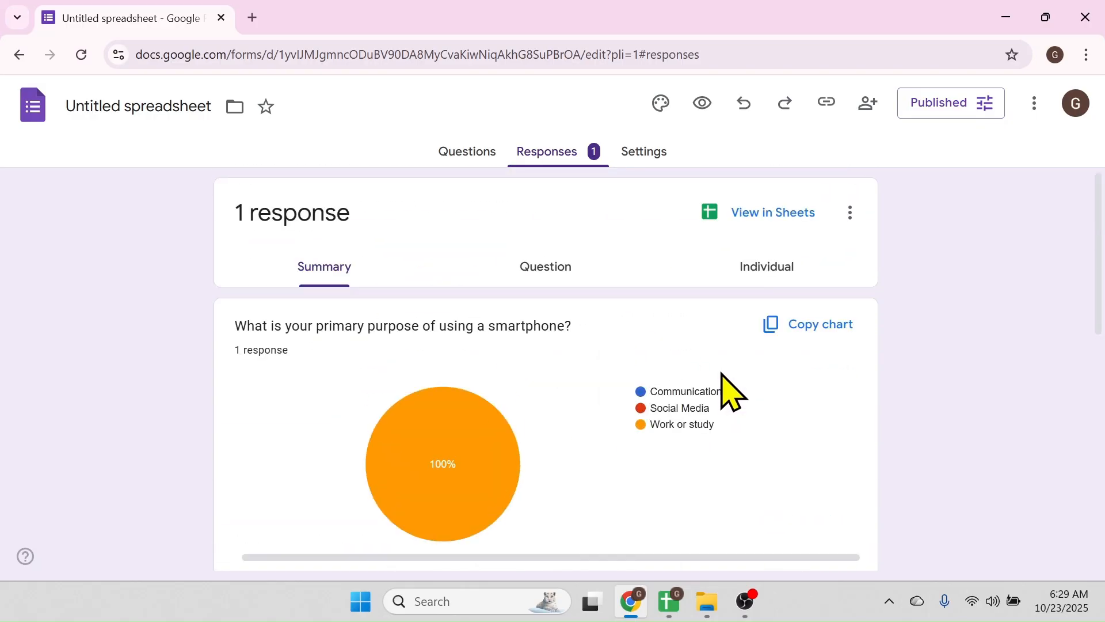